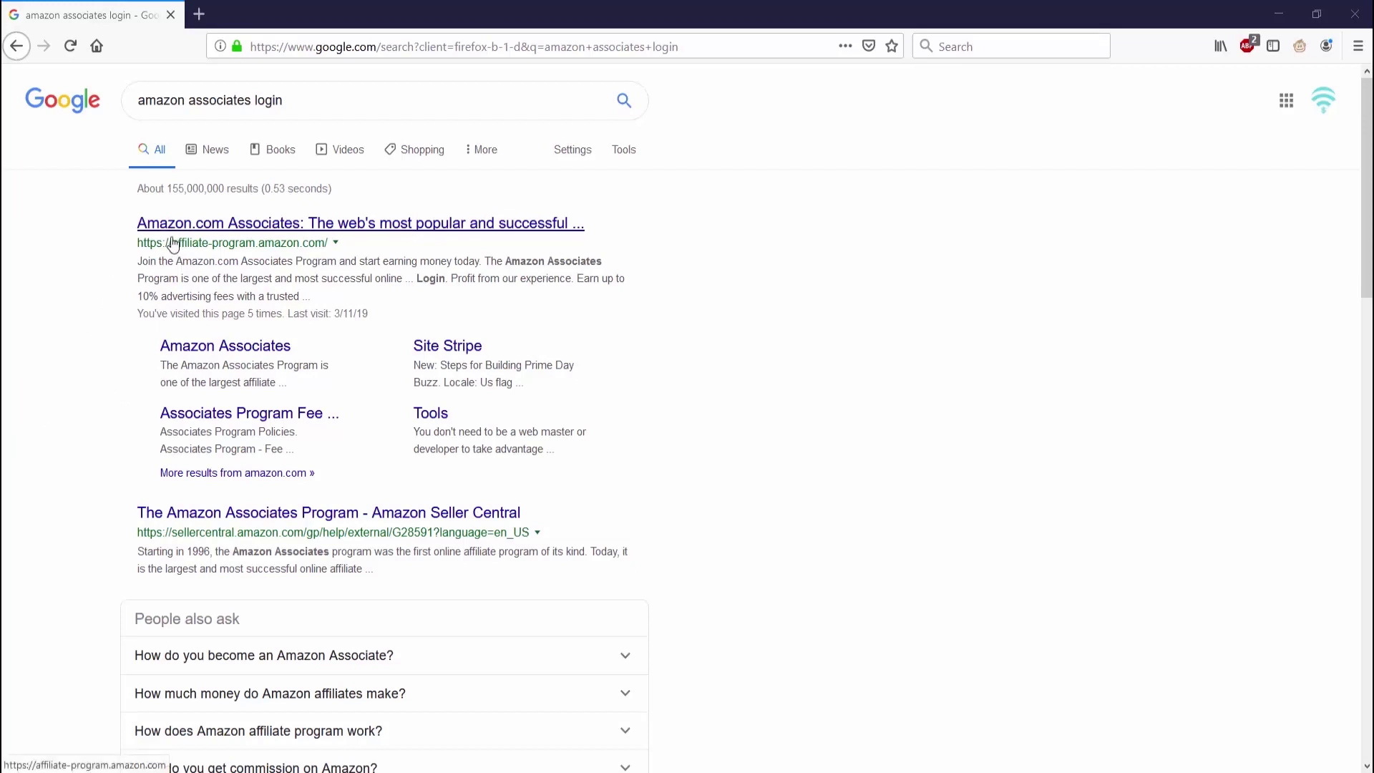
- Open affiliate-program.amazon.com from the 'amazon associates login' Google results
left_click(173, 244)
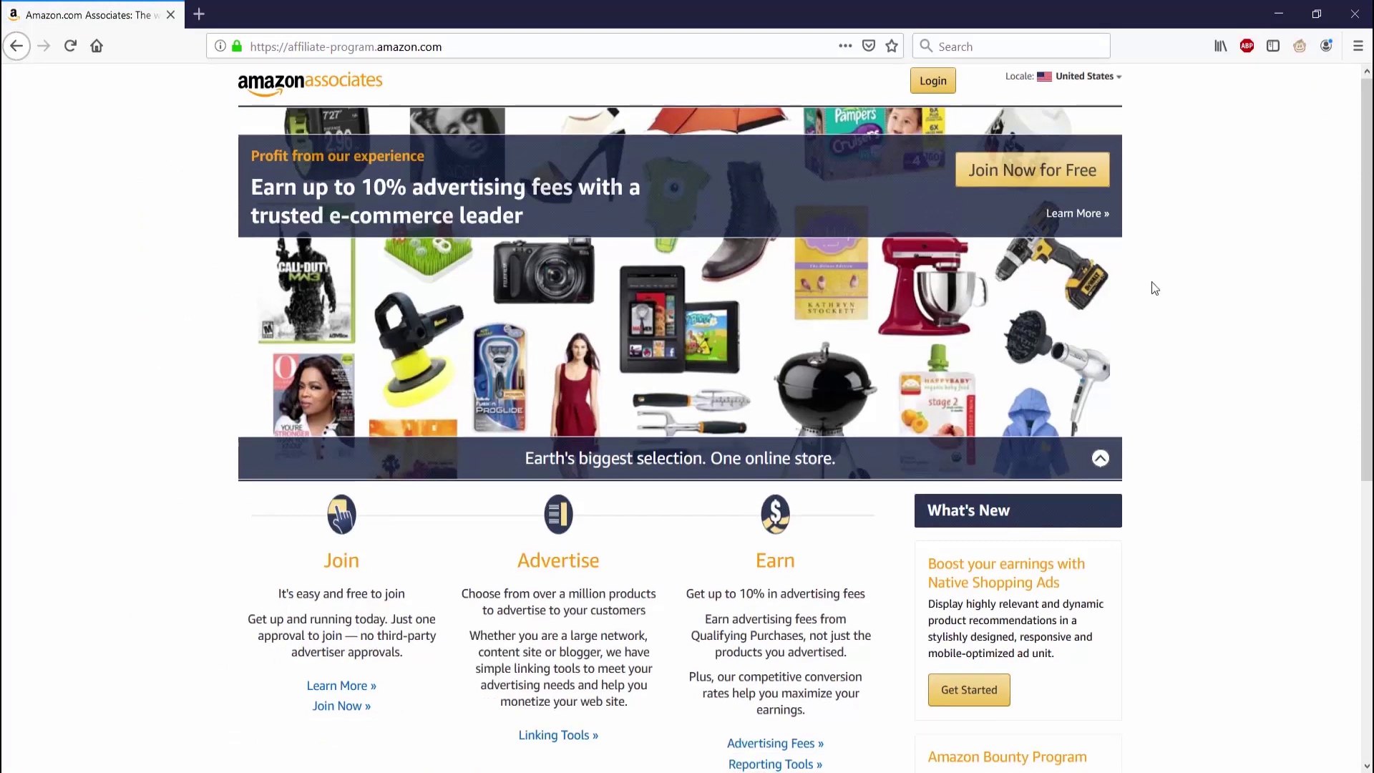
- Scroll down the Associates homepage toward the sign-up option
scroll(1043, 291, "down", 3)
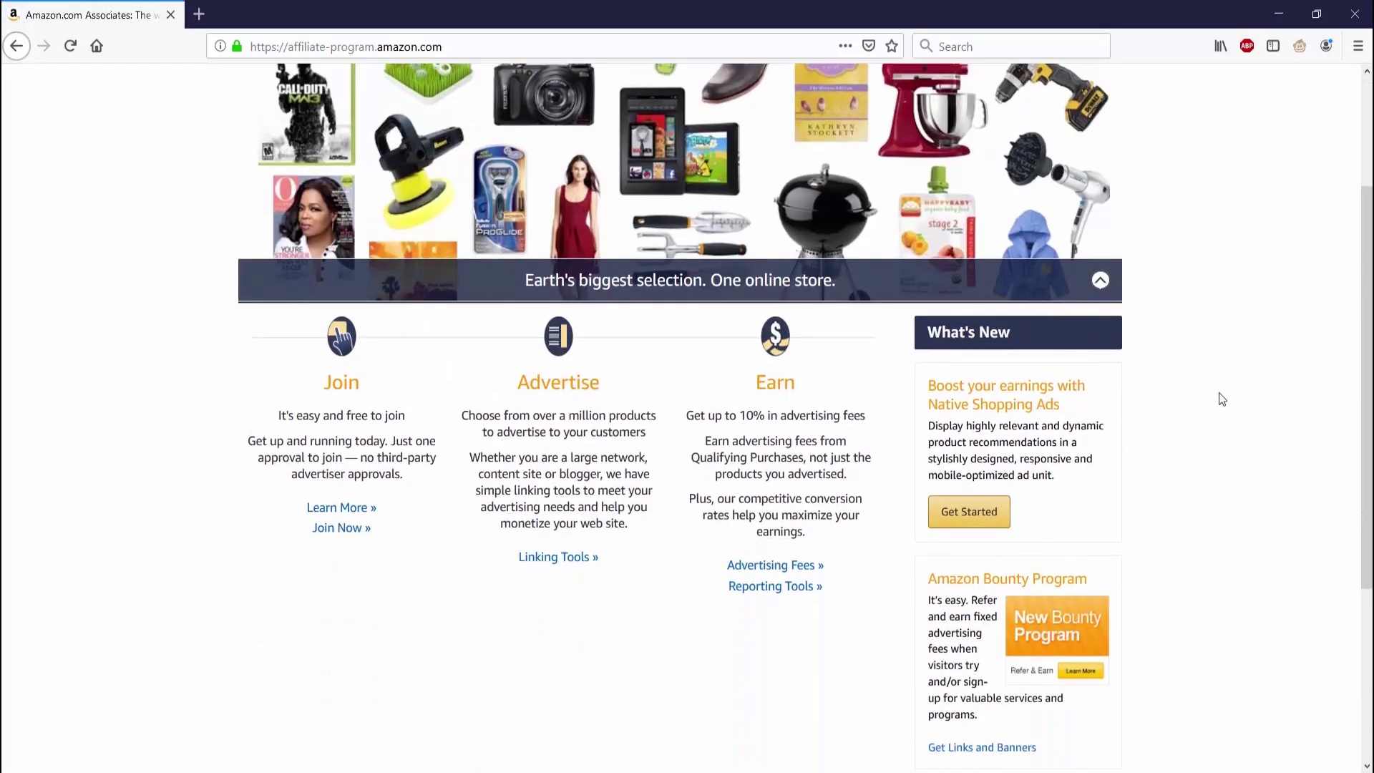
scroll(1214, 391, "down", 3)
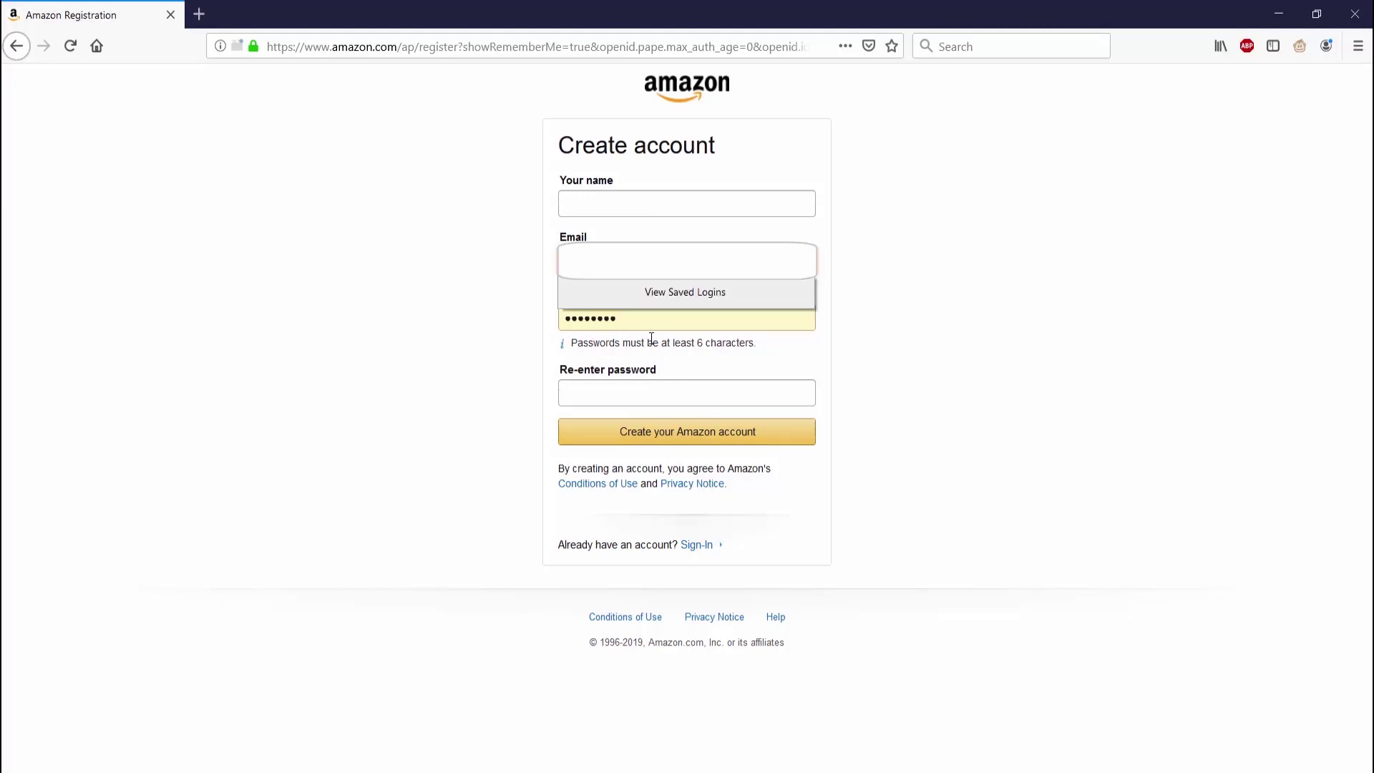
- Re-enter the password in the confirmation field and submit the new Amazon account
left_click(633, 294)
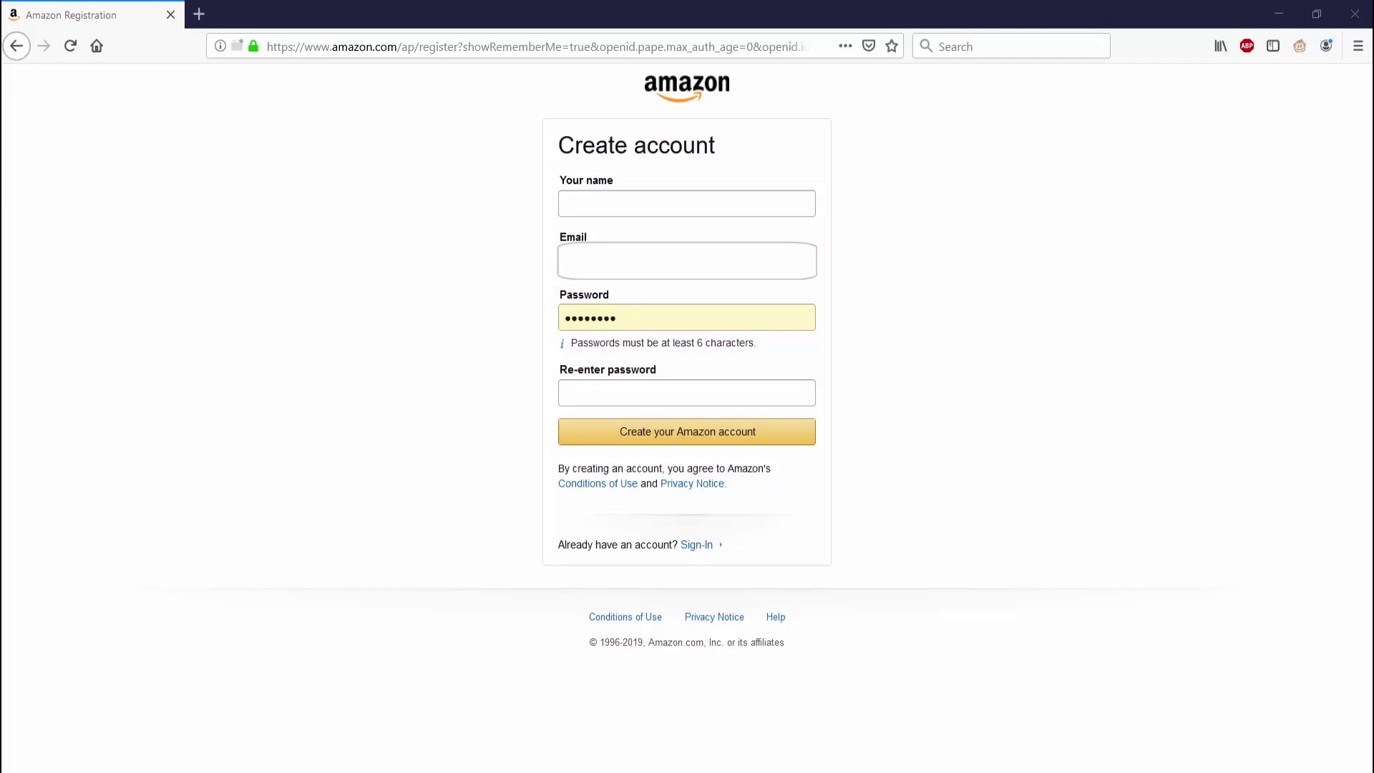
left_click(647, 396)
type("••••")
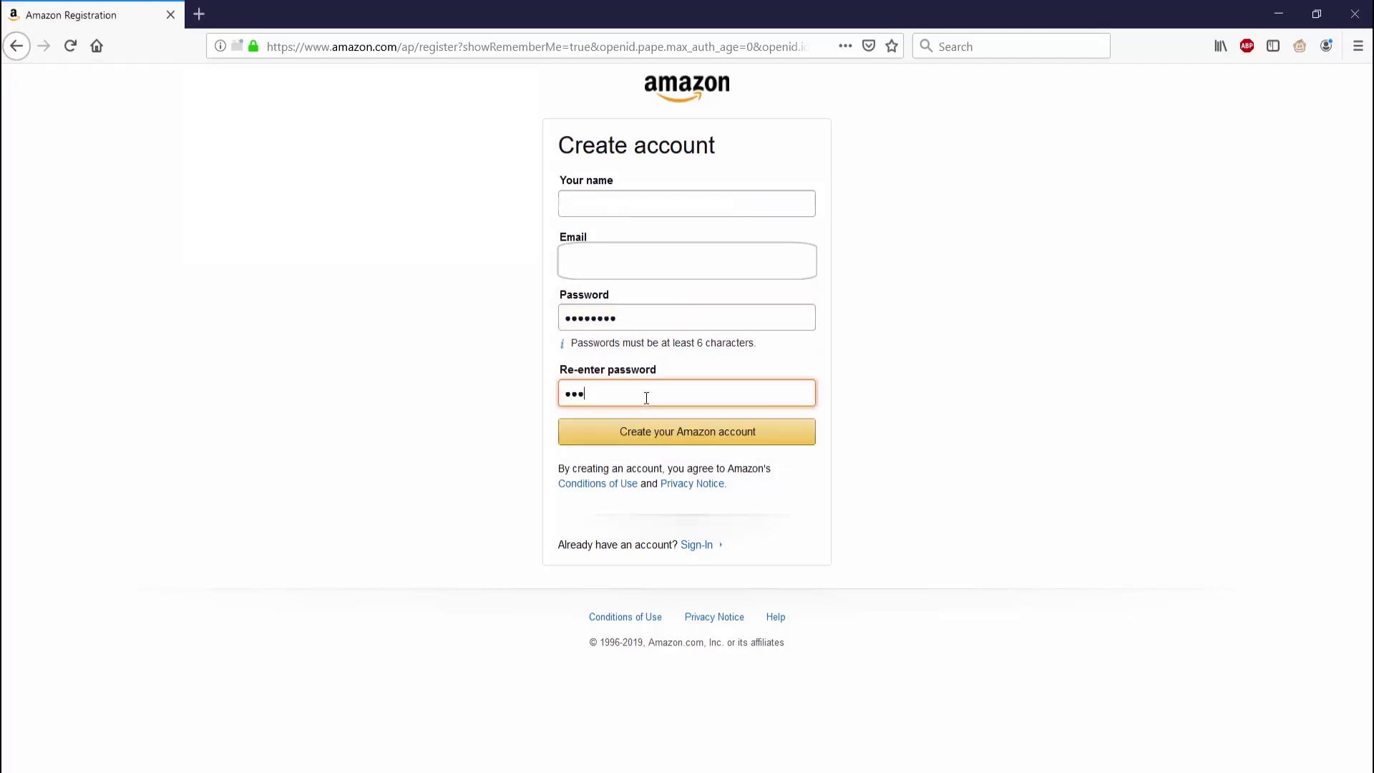
type("••••")
left_click(677, 432)
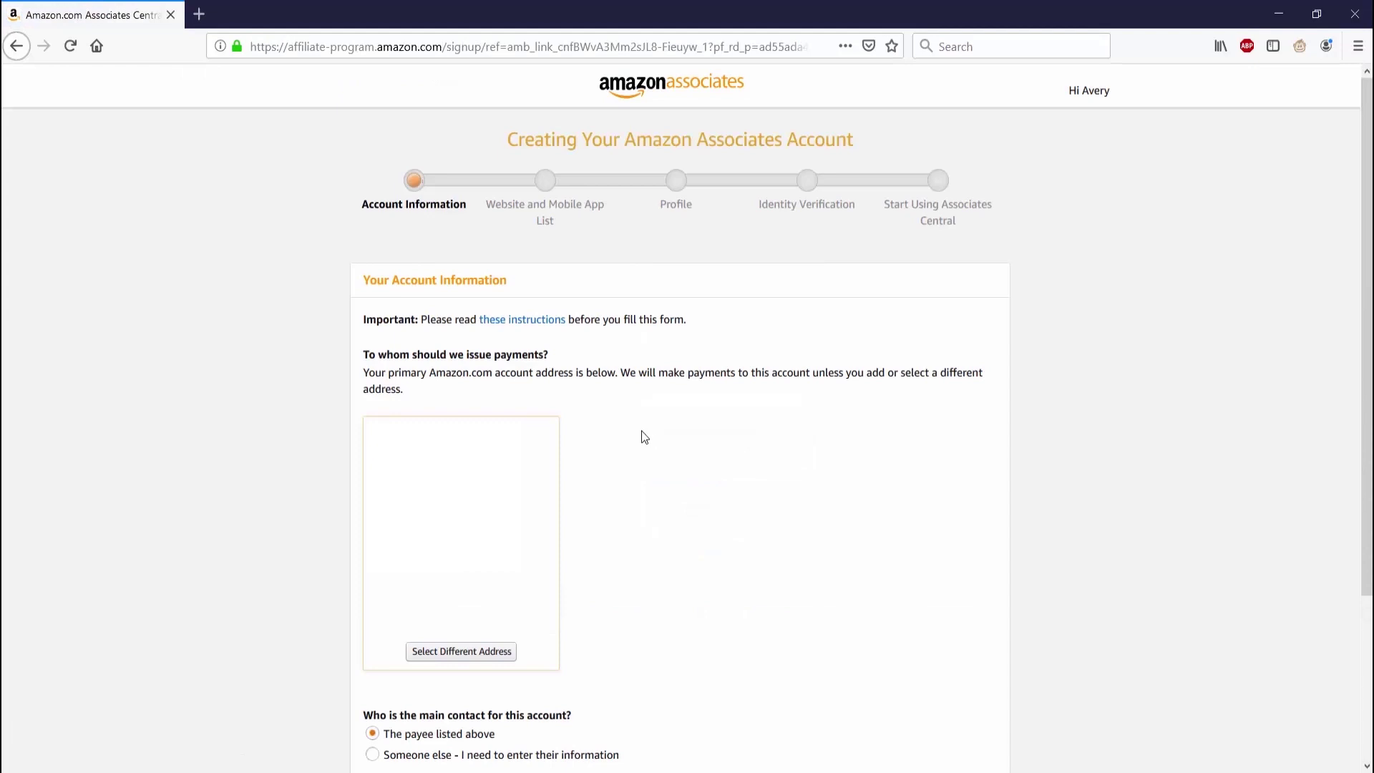
- Scroll down the Account Information page to the Next button
scroll(637, 431, "down", 1)
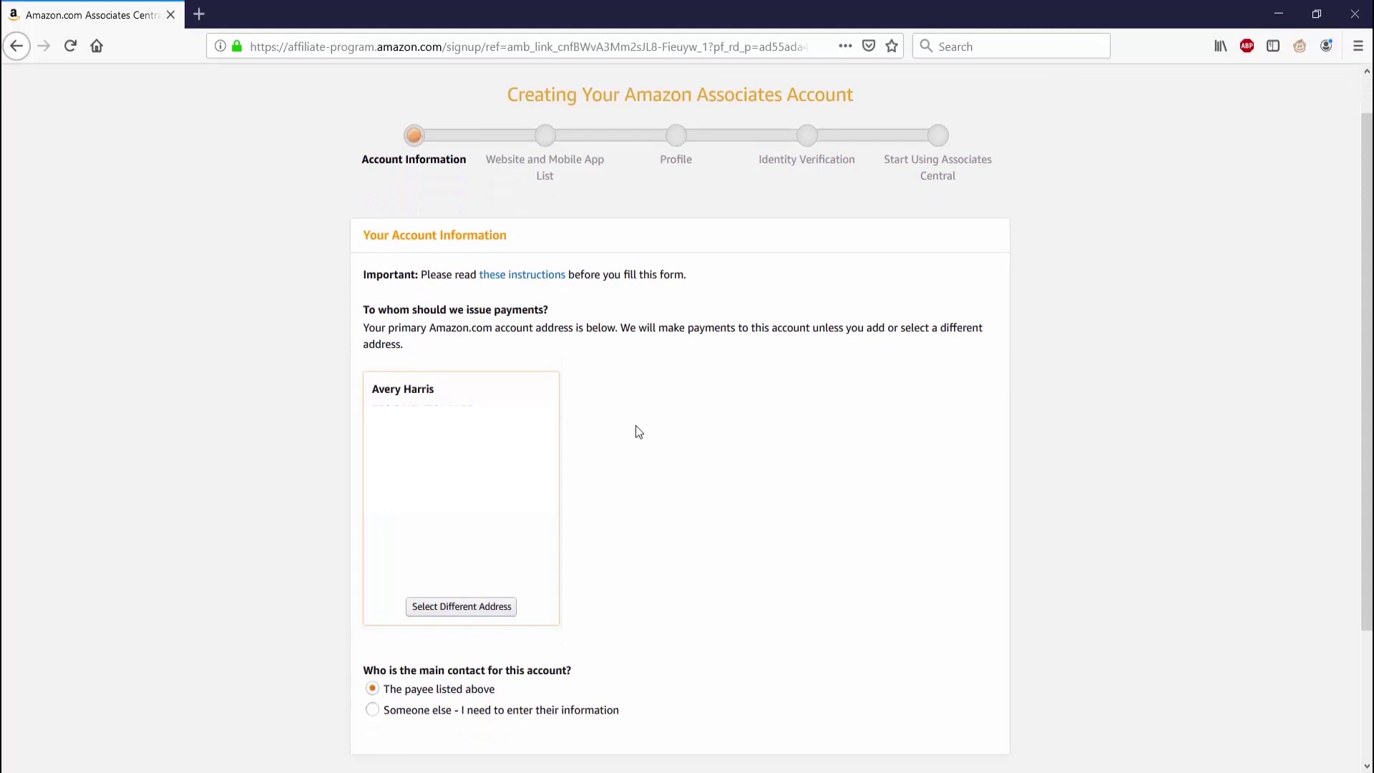
scroll(638, 432, "down", 3)
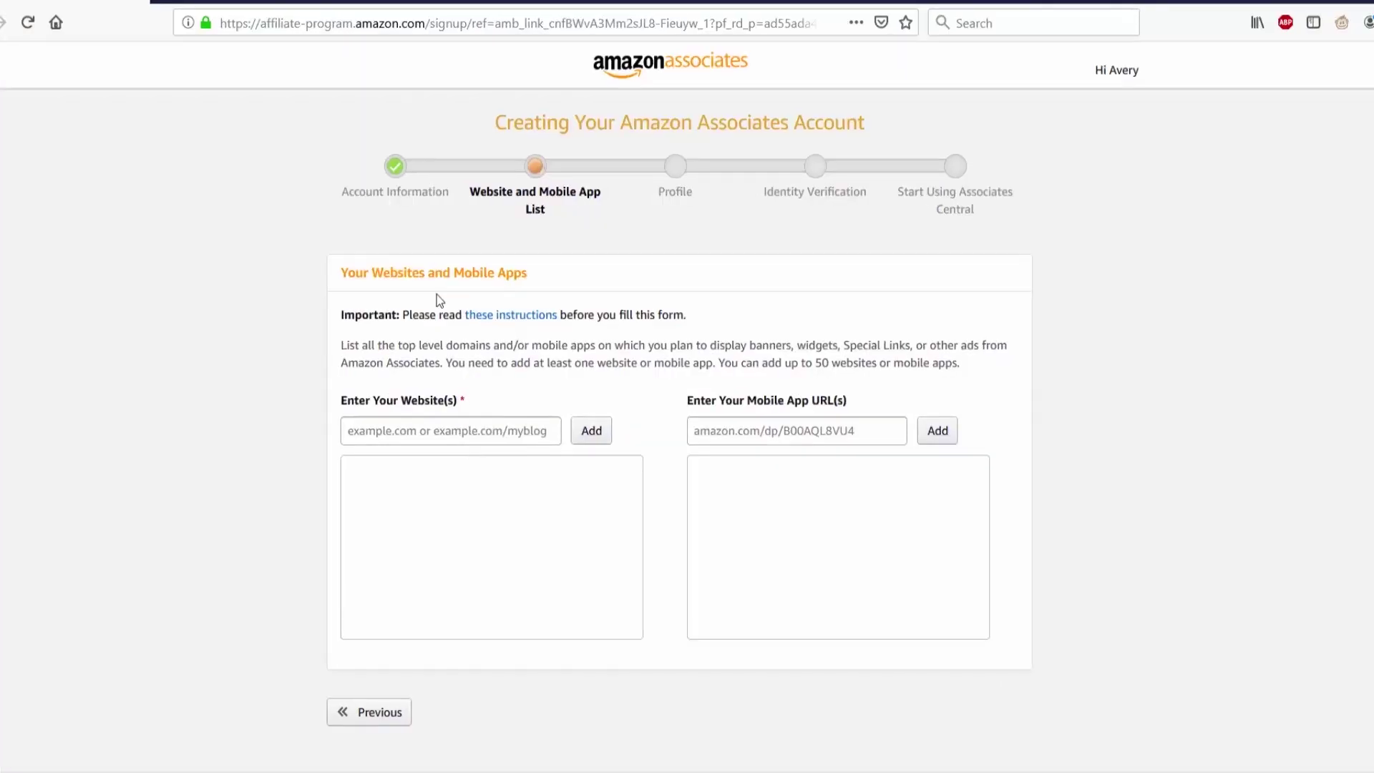
- Paste the YouTube channel URL into the website field and add it to the list
mouse_move(518, 315)
left_click(436, 430)
right_click(438, 436)
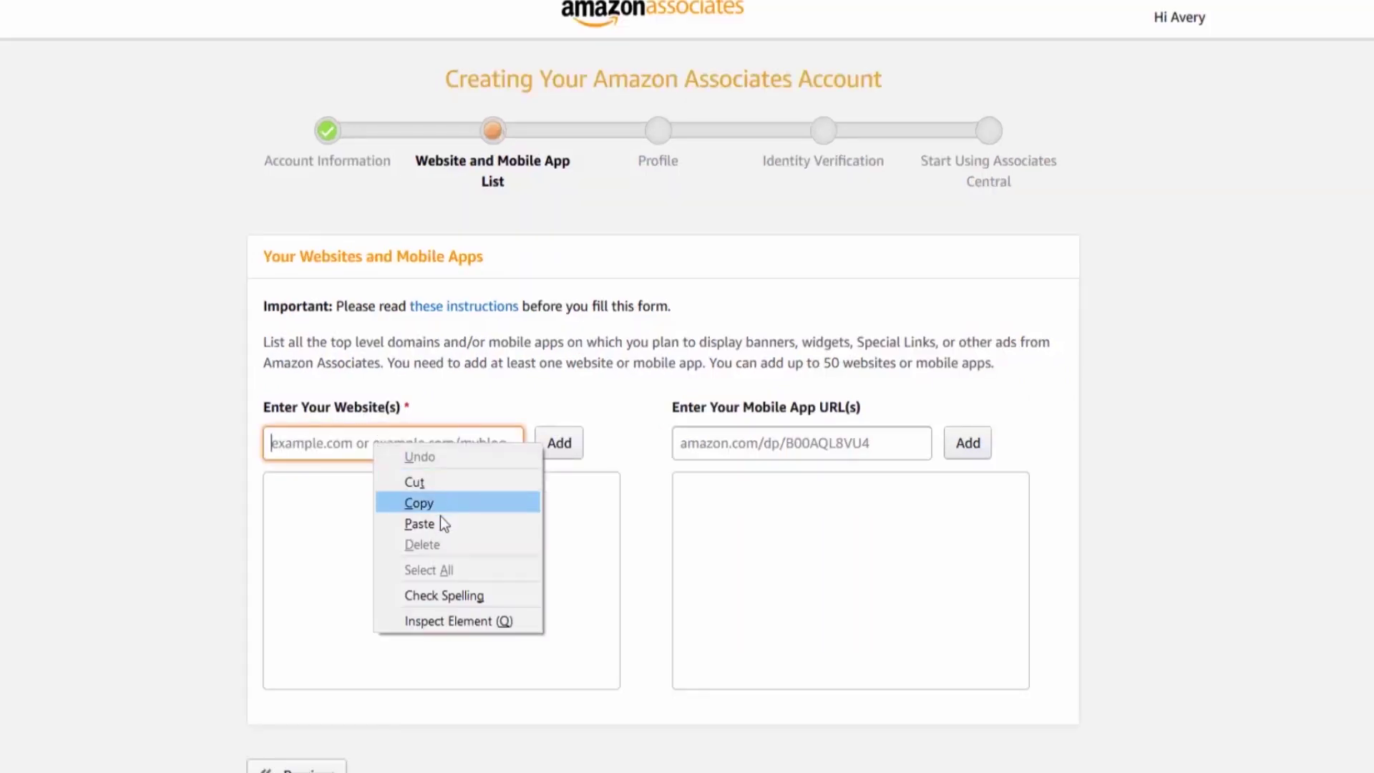
left_click(489, 498)
left_click(559, 445)
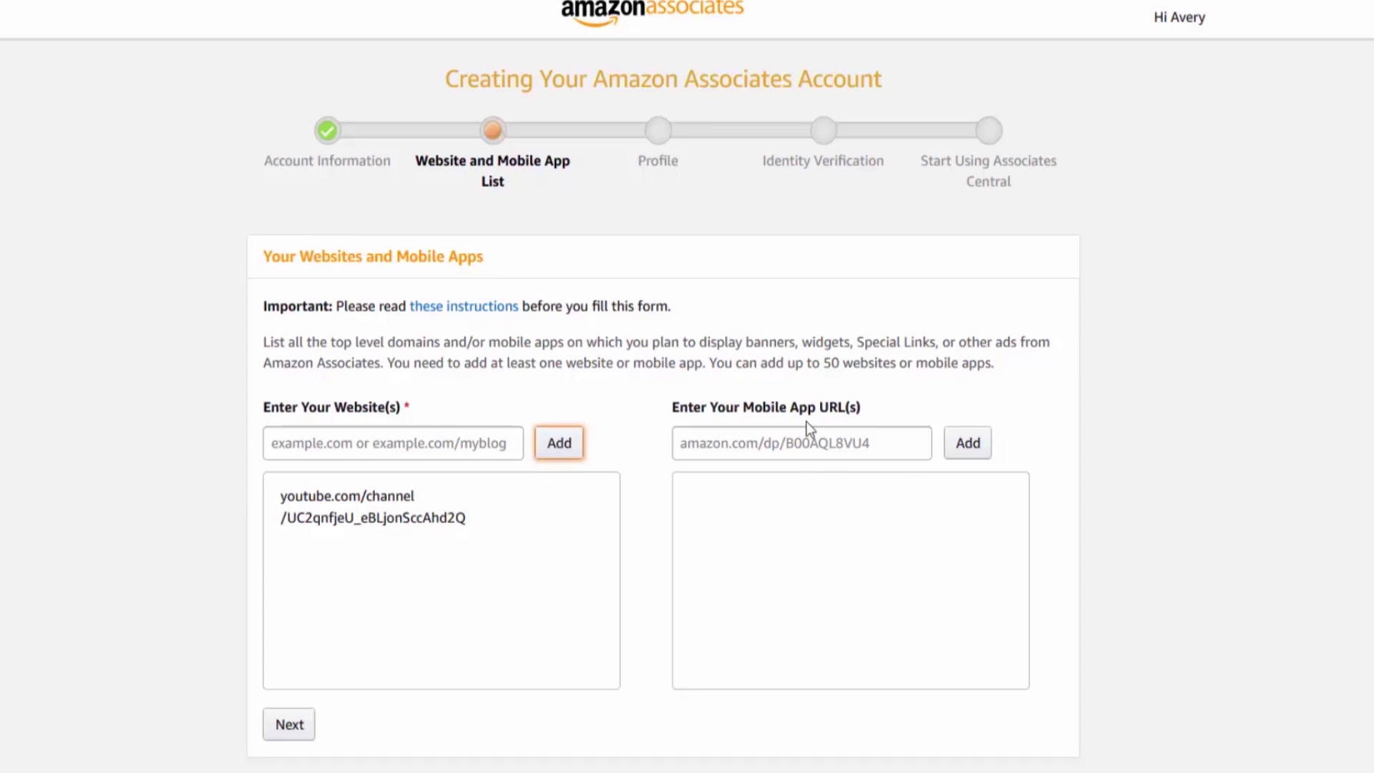
- Continue past the website list and answer No to the children-under-13 question
scroll(458, 546, "down", 1)
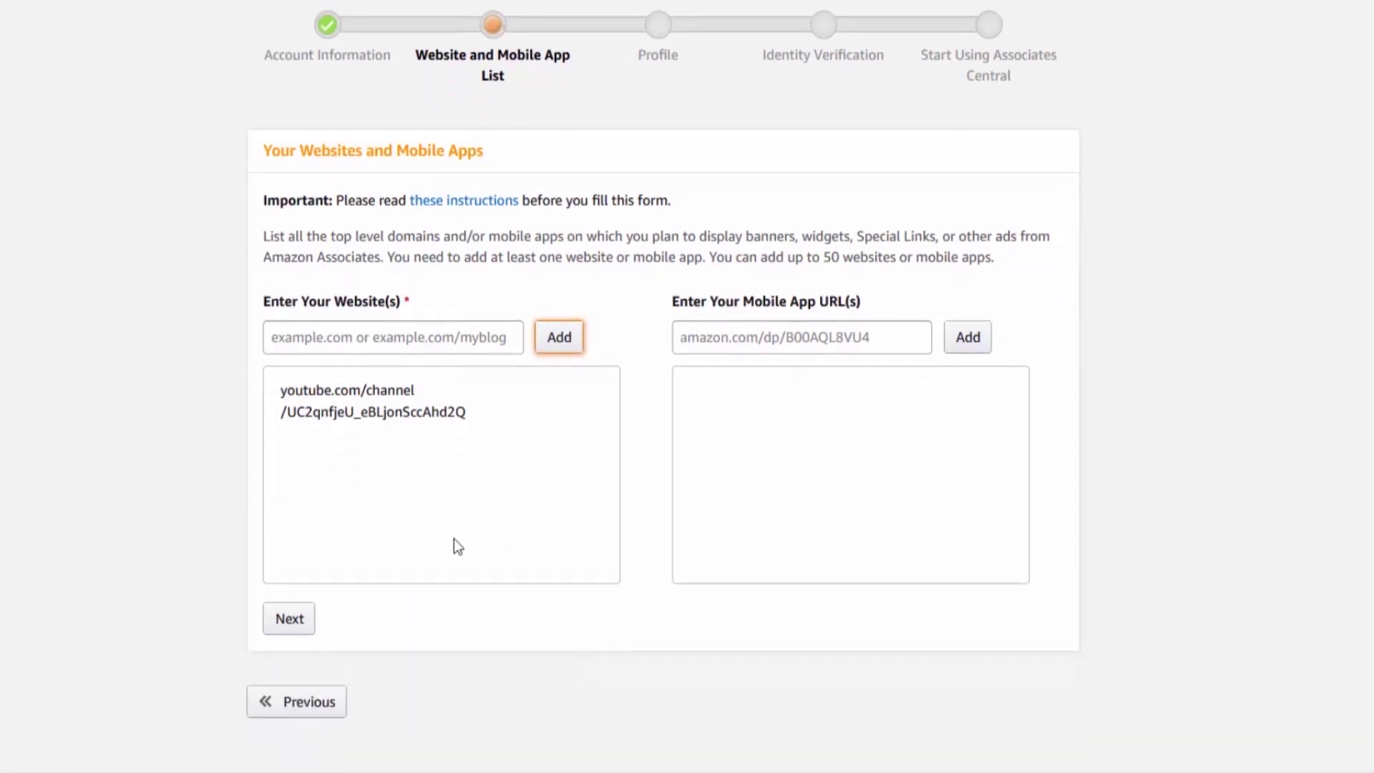
left_click(305, 623)
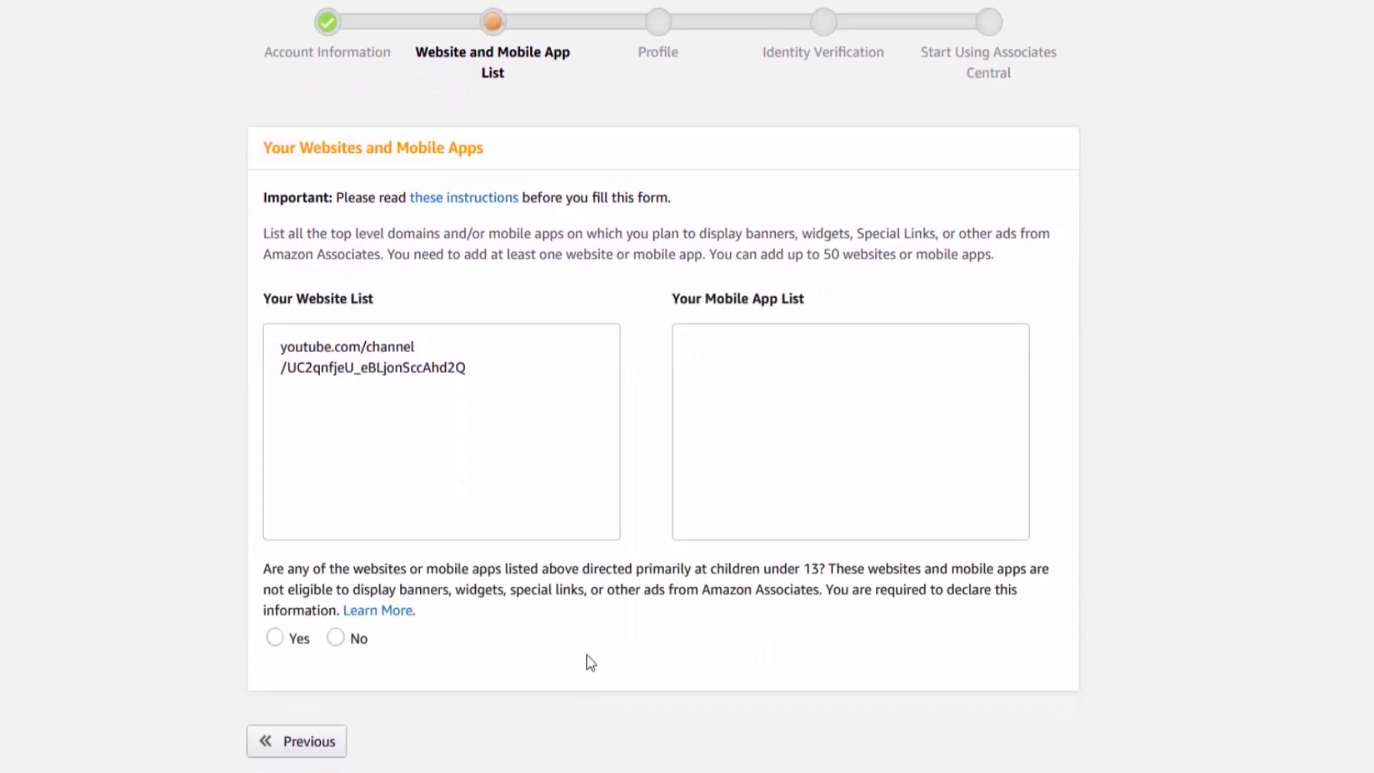
scroll(573, 646, "up", 1)
left_click(333, 743)
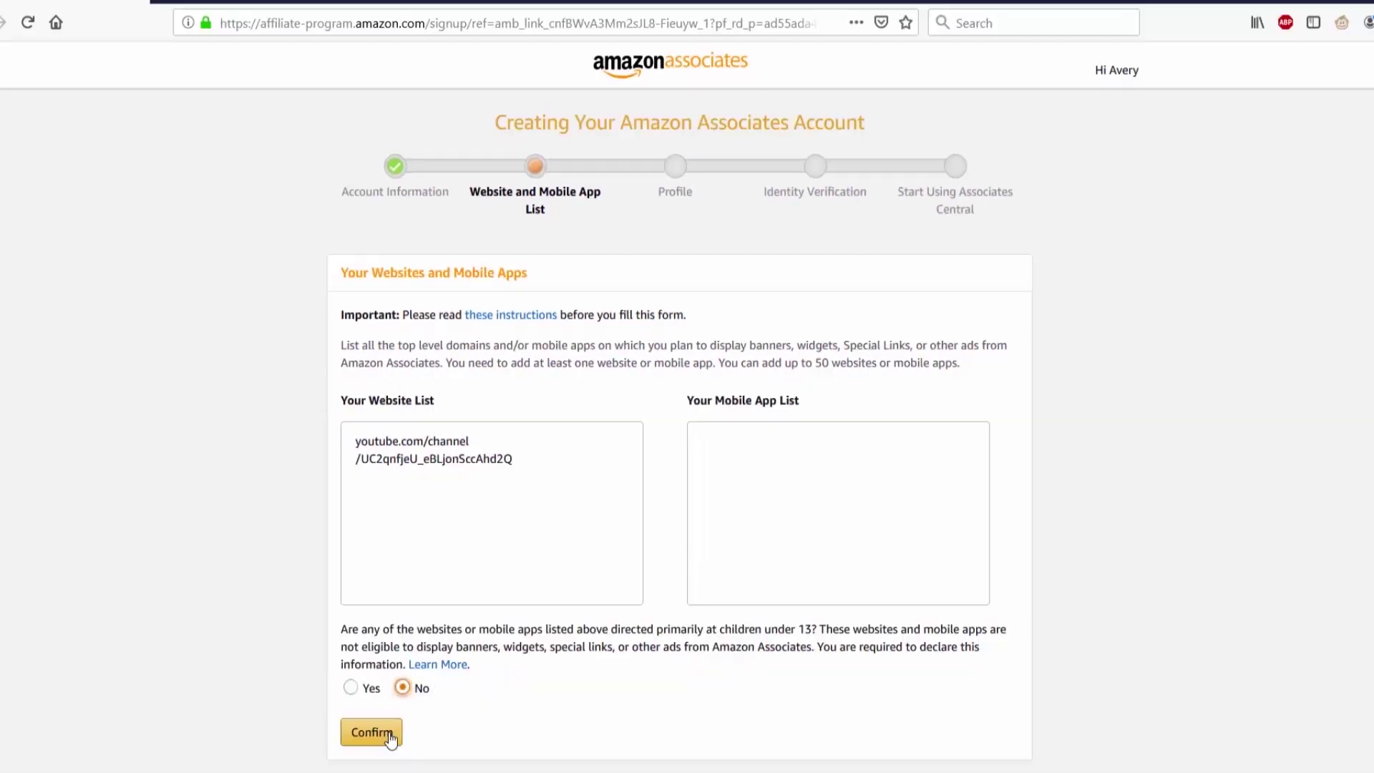
- Confirm the website list and describe the channel as showing ways people can make money online
left_click(389, 733)
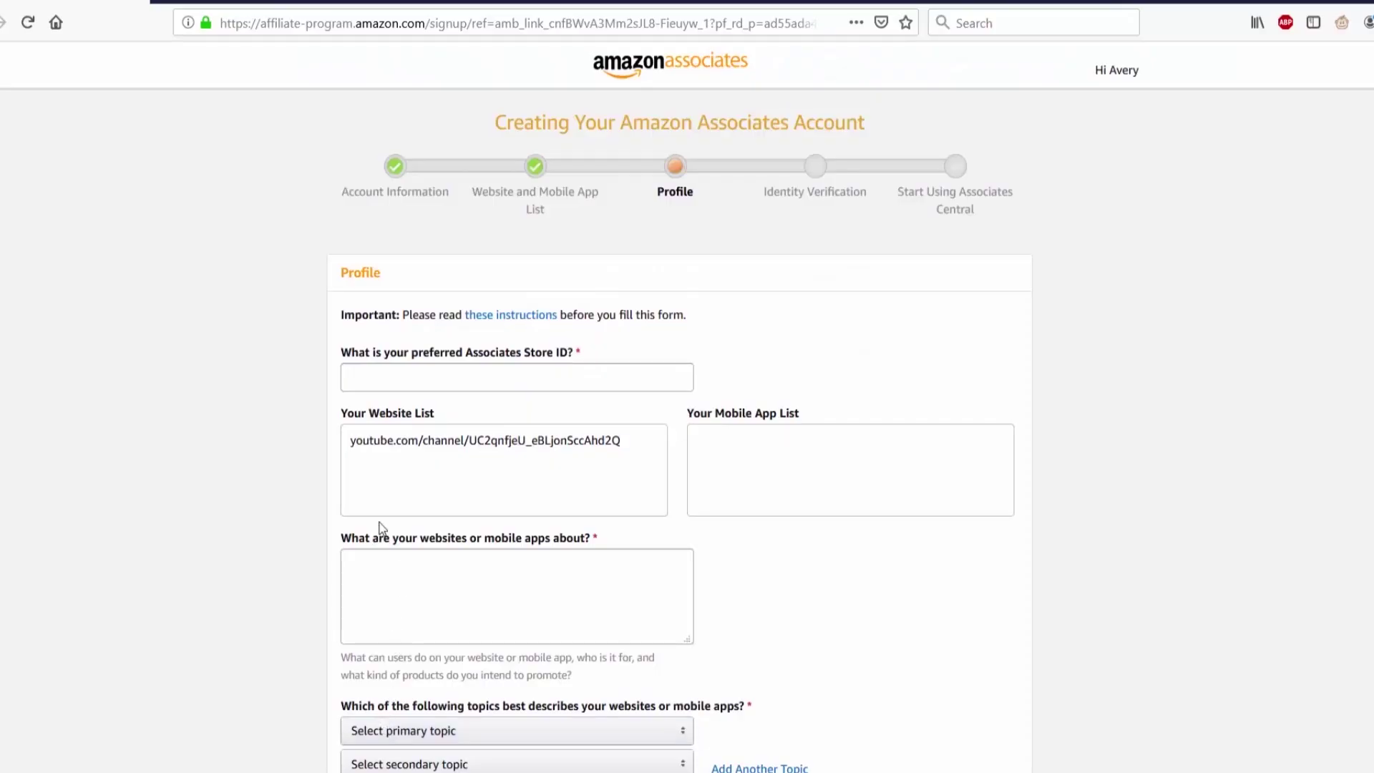
left_click(447, 378)
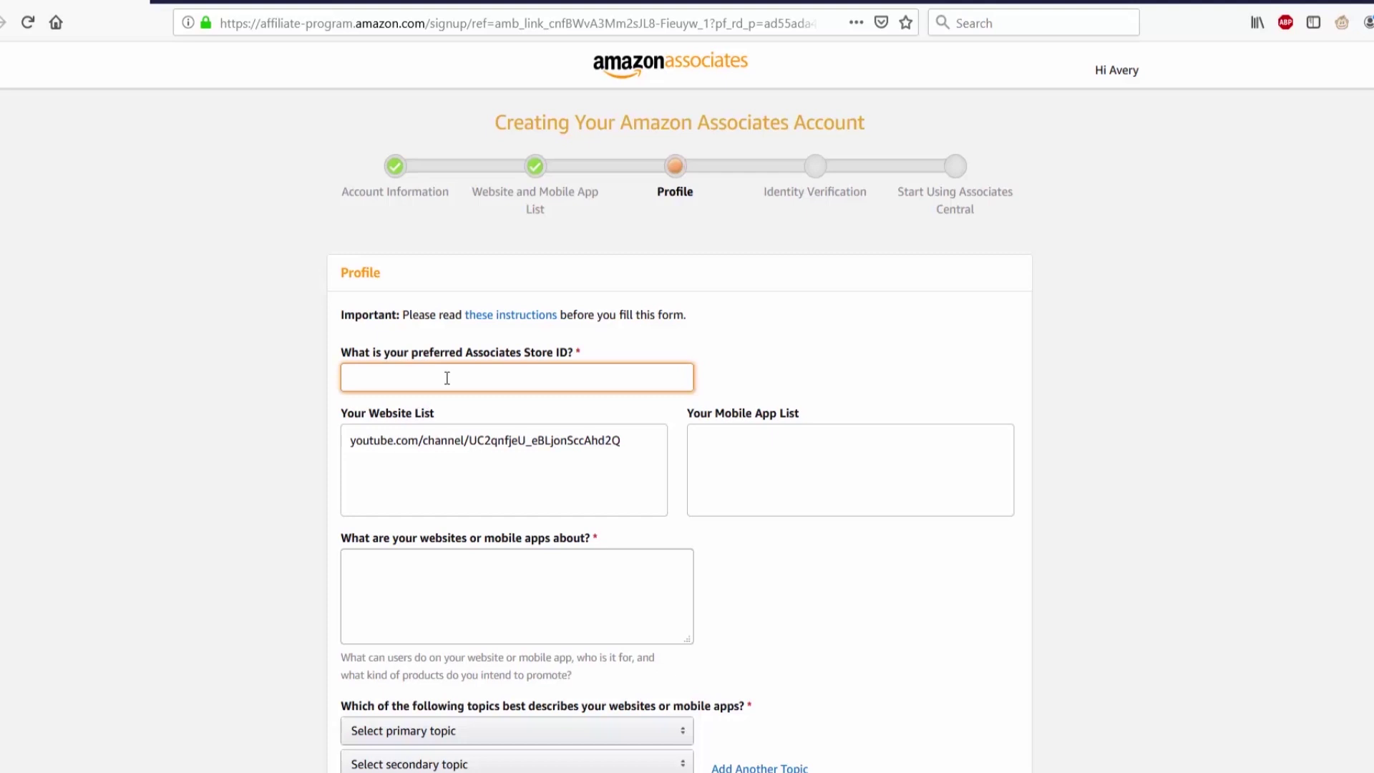
left_click(662, 593)
type("Show the various ways people can make money onlineas well as things they can find help")
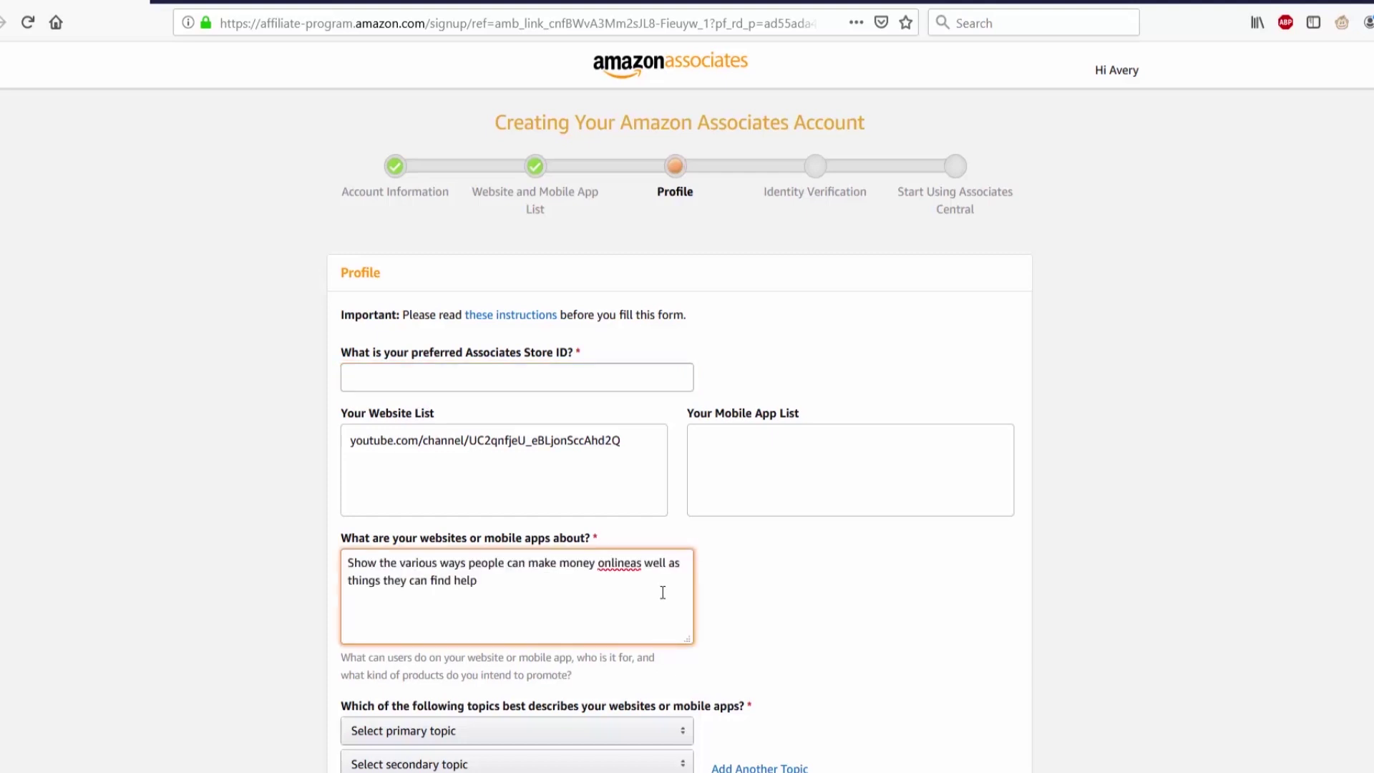
type("ful for free.")
left_click(637, 562)
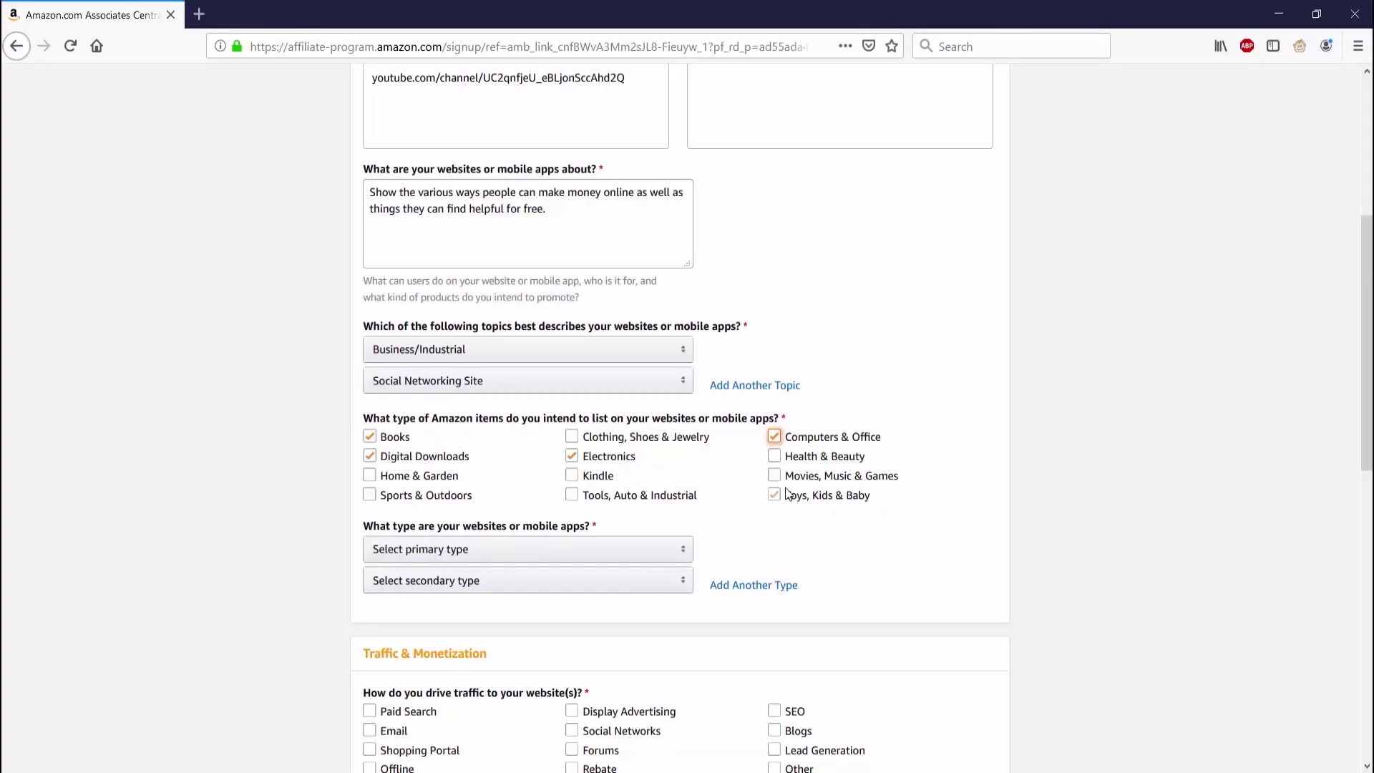
left_click(634, 552)
- Set primary site type to Search and tick SEO, Paid Search and Social Networks as traffic sources
left_click(390, 634)
scroll(391, 634, "down", 5)
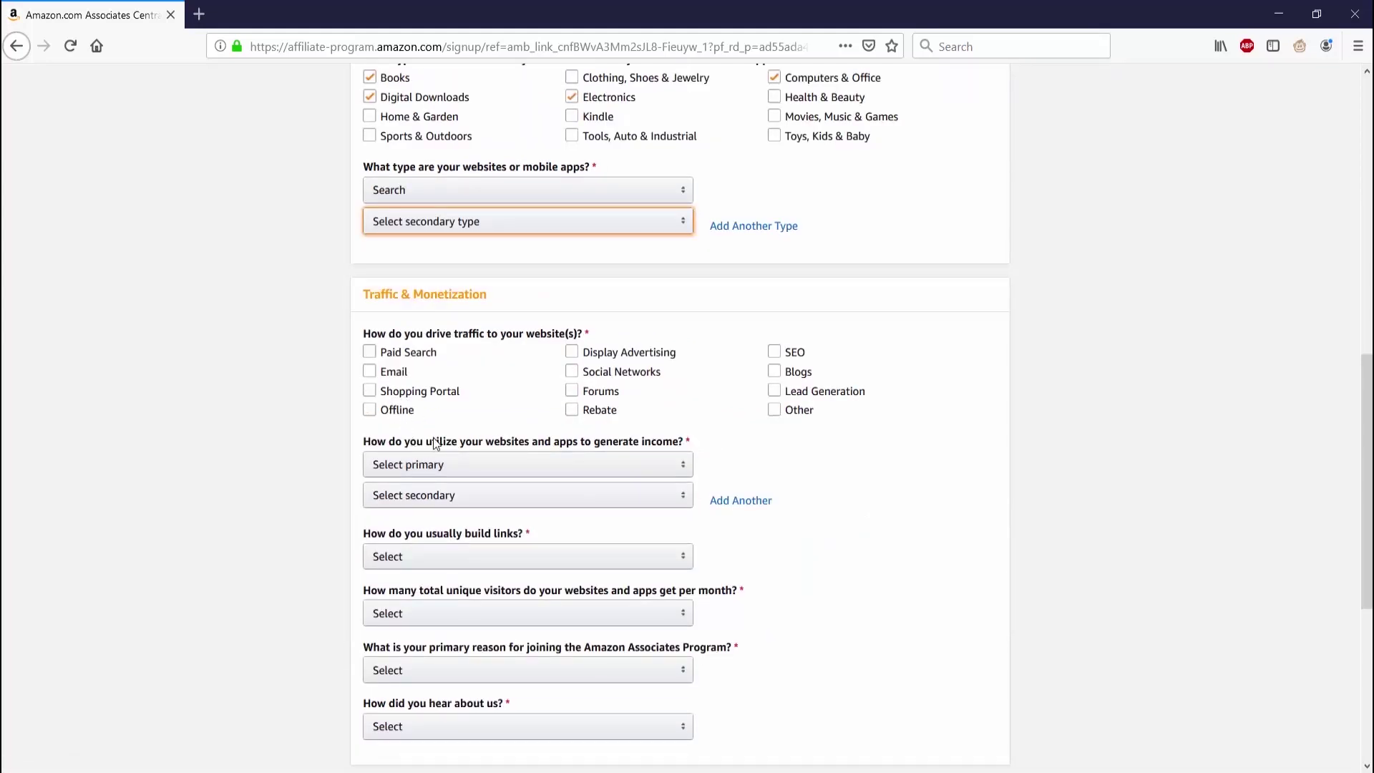
left_click(780, 353)
left_click(776, 392)
left_click(778, 393)
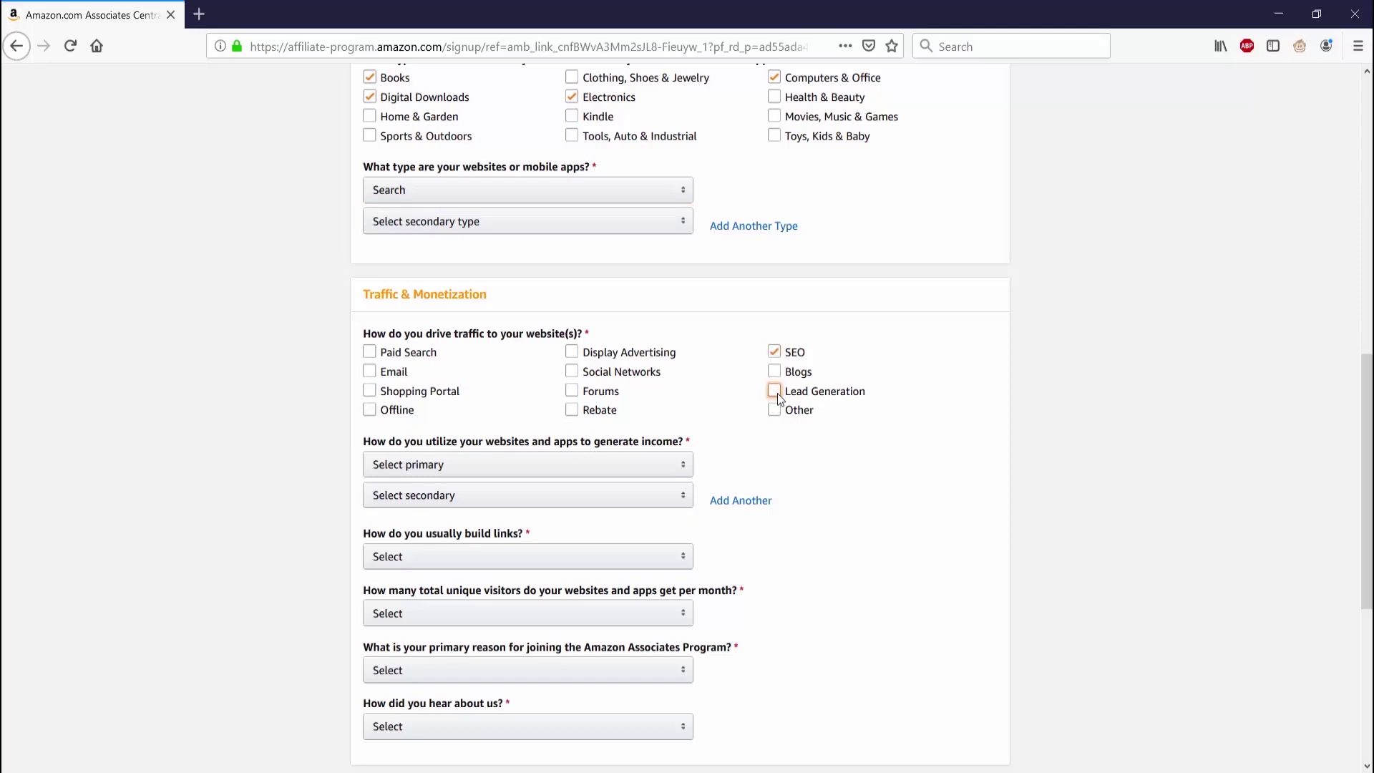
left_click(371, 353)
left_click(571, 372)
- Answer the primary income method question and enter the captcha characters 588
scroll(500, 388, "down", 3)
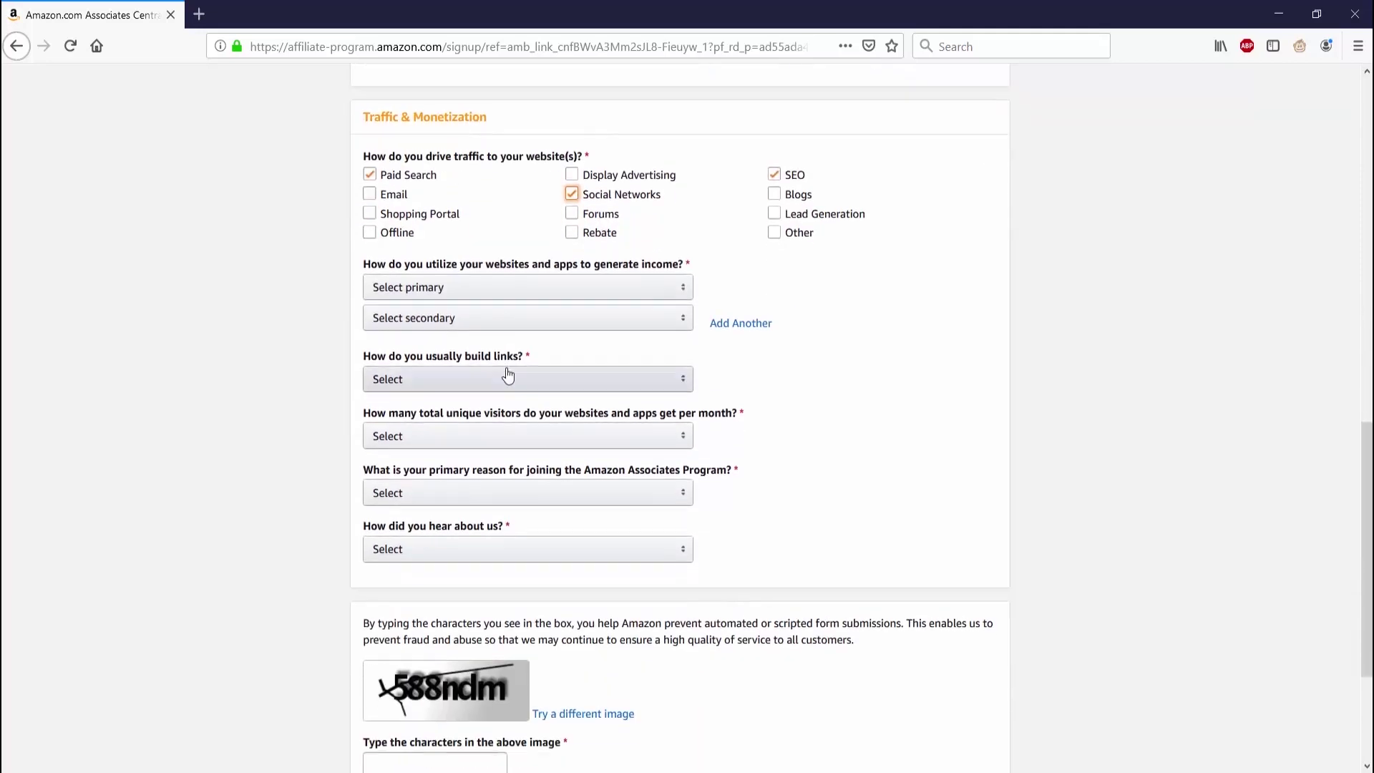
left_click(536, 292)
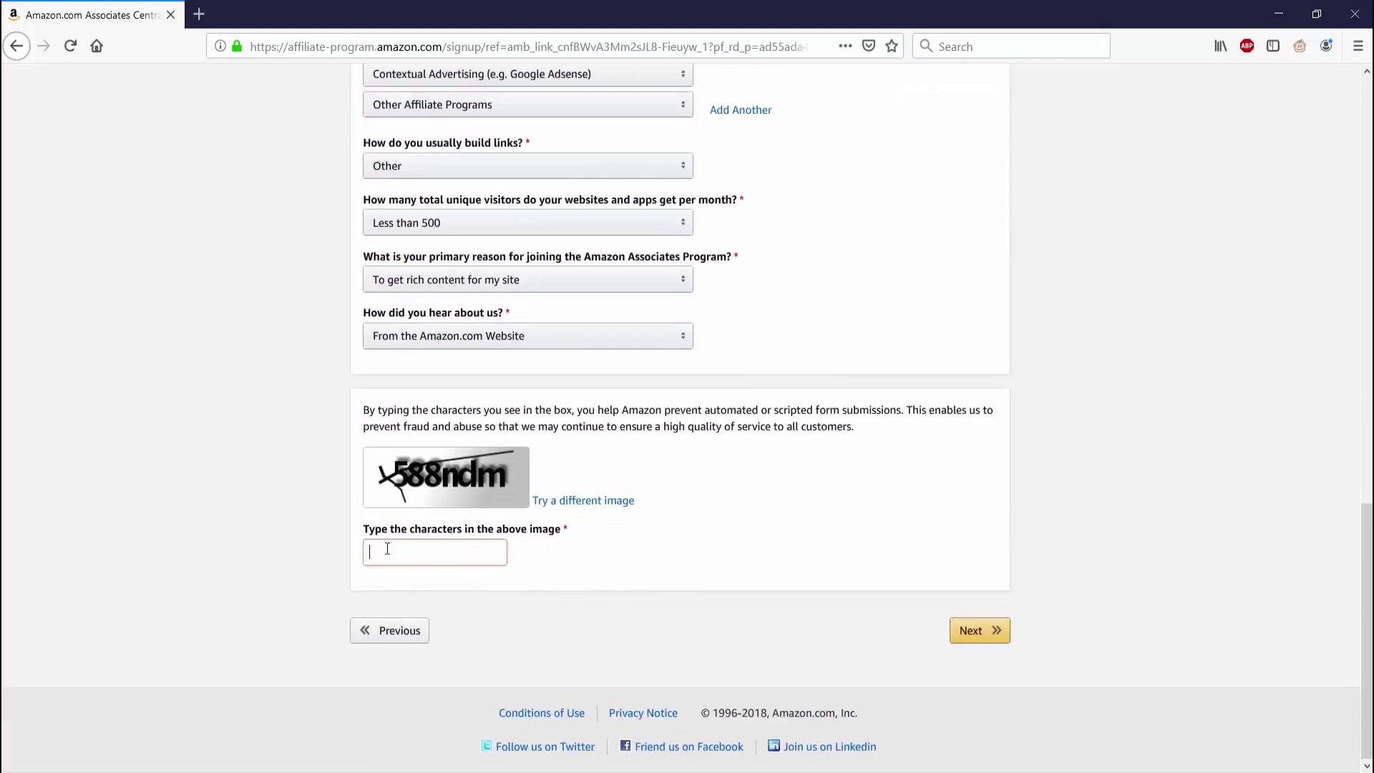
left_click(387, 552)
type("588")
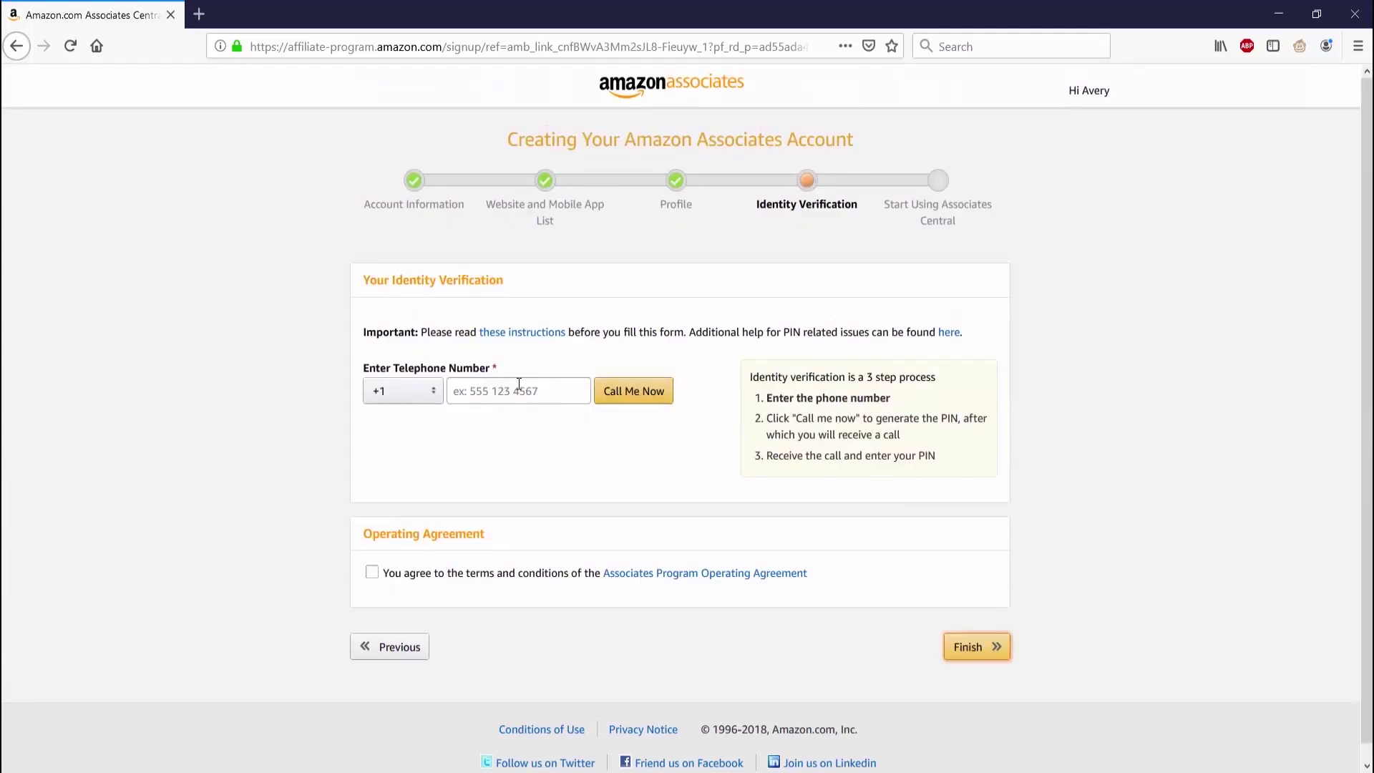
- Enter the telephone number for verification, accept the Operating Agreement, and submit the application
left_click(519, 387)
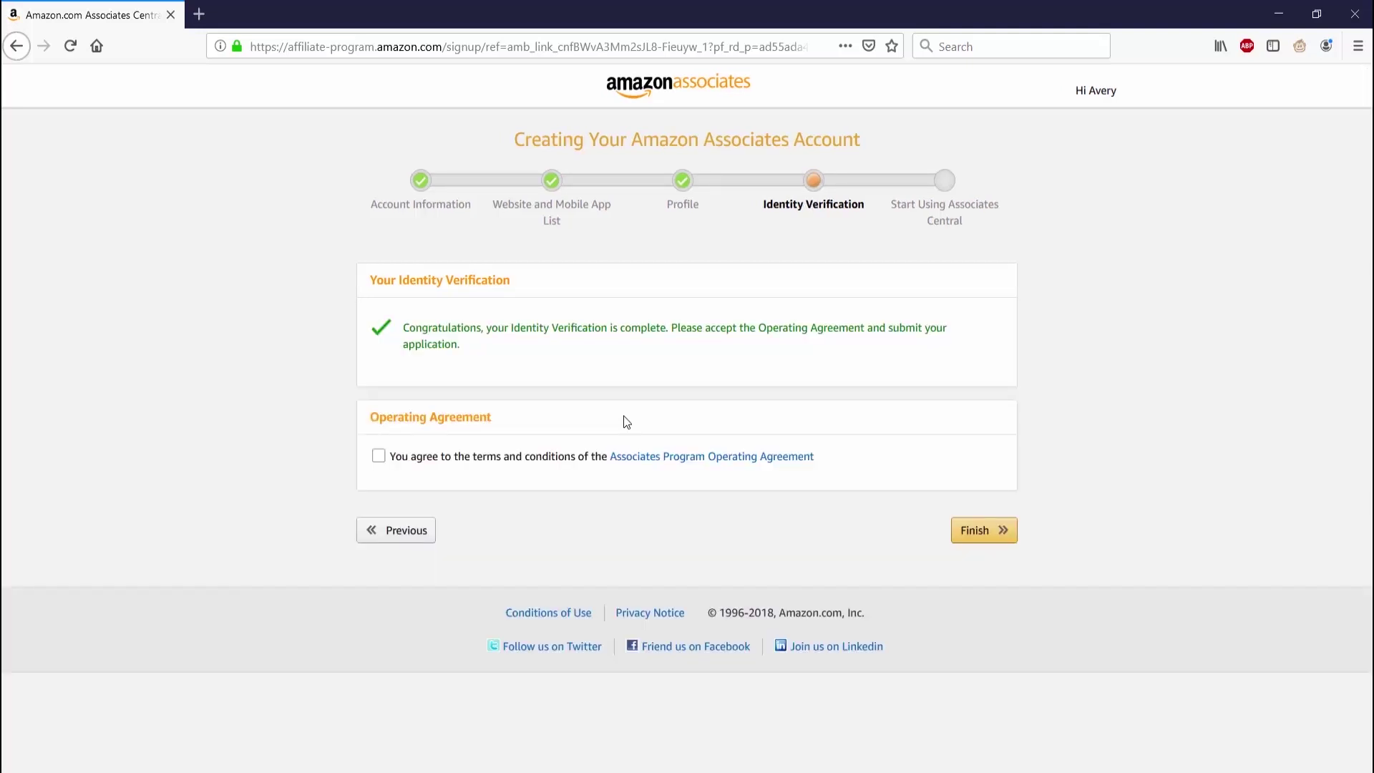
left_click(378, 456)
left_click(990, 530)
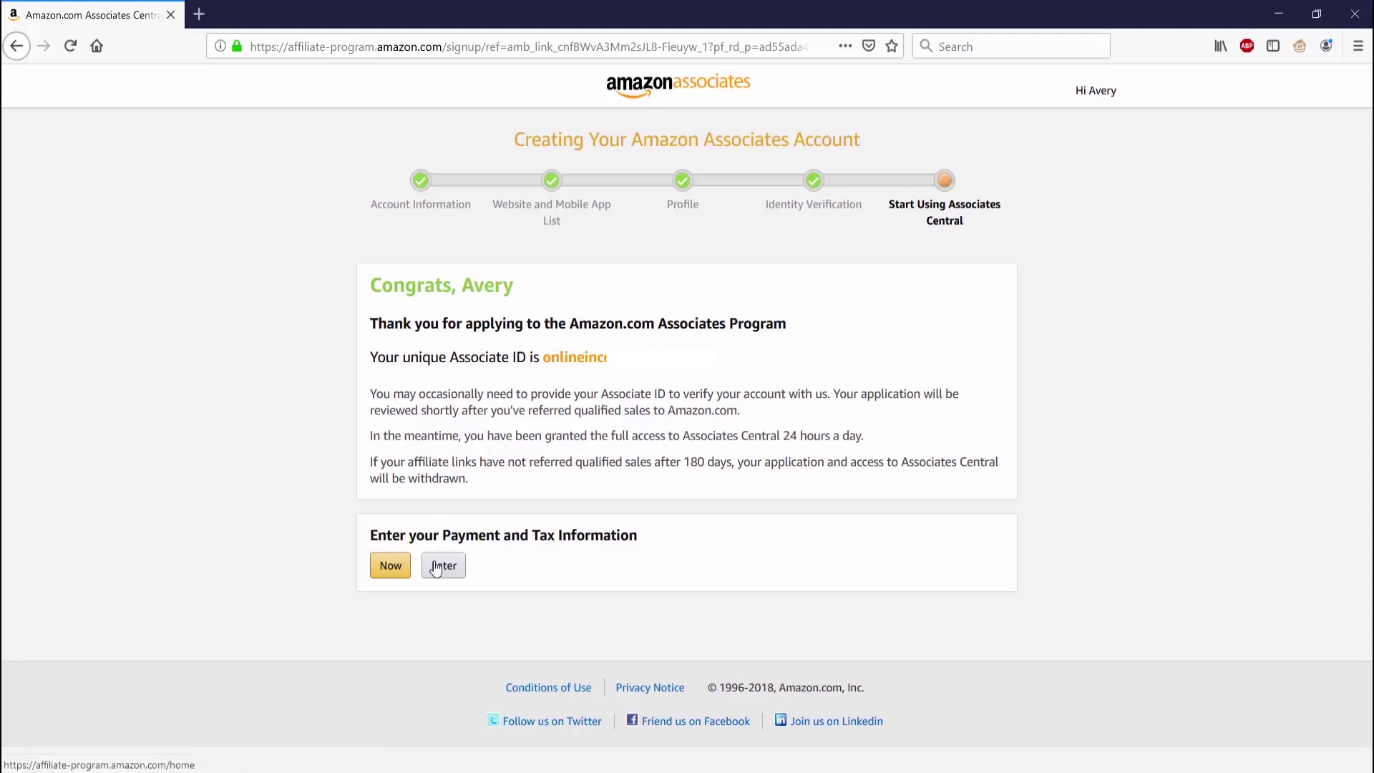
- Choose to add payment and tax info now, sign in with the saved password, and enter the verification code
left_click(390, 566)
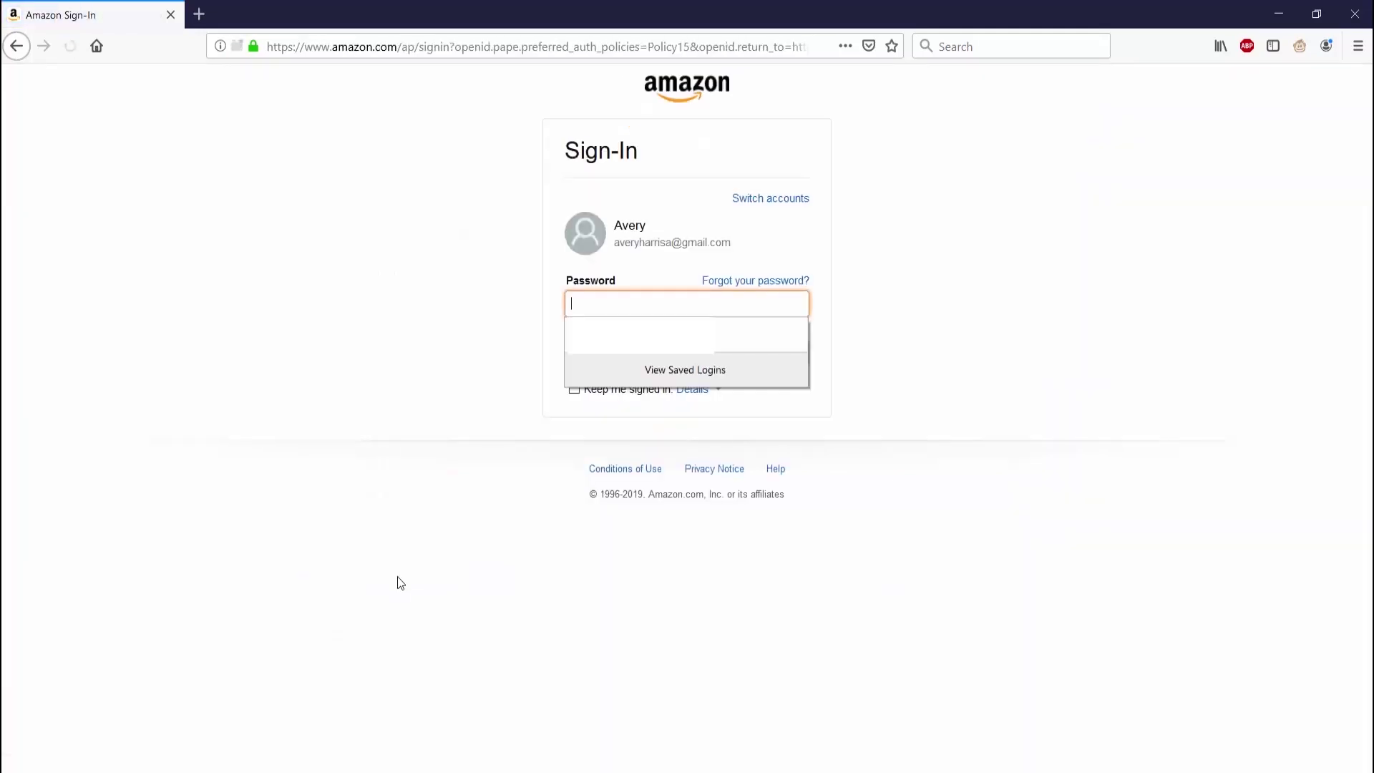
left_click(615, 345)
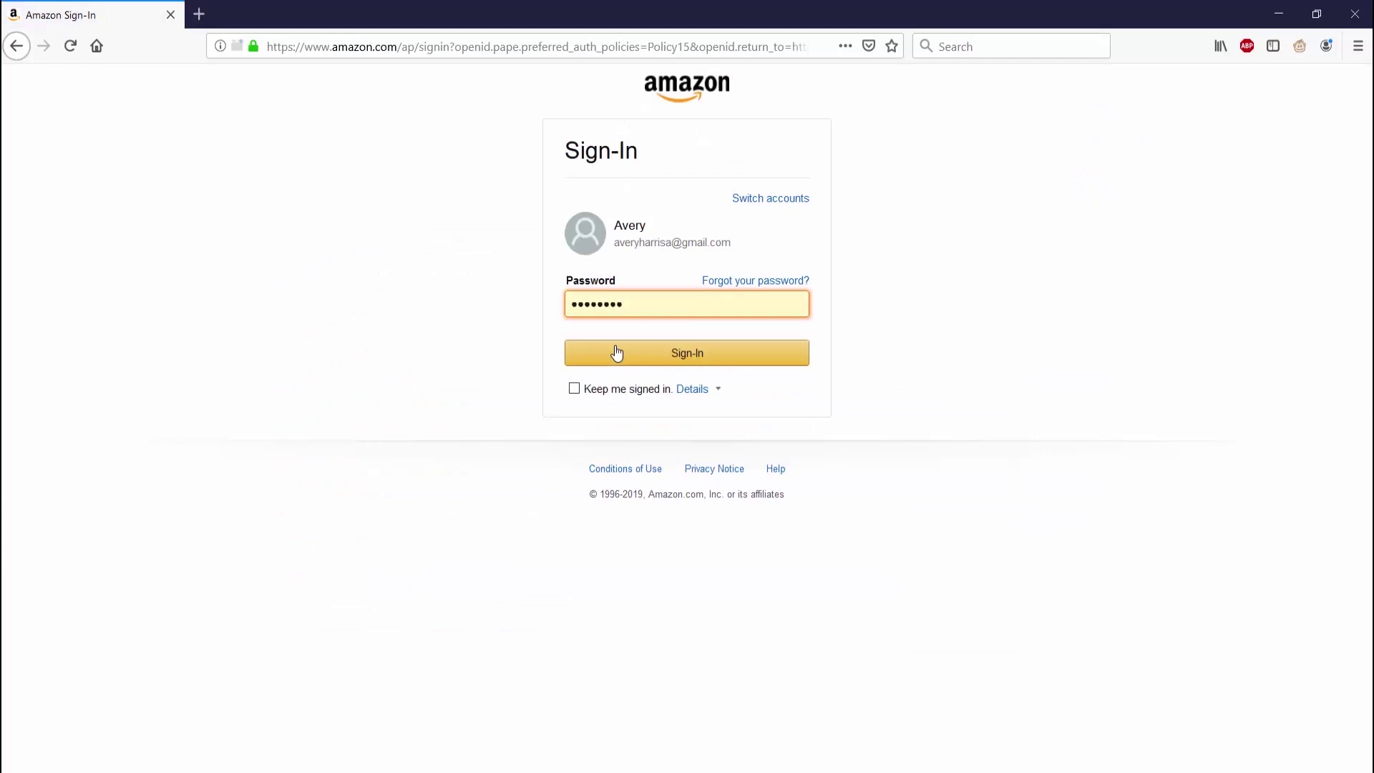
left_click(629, 356)
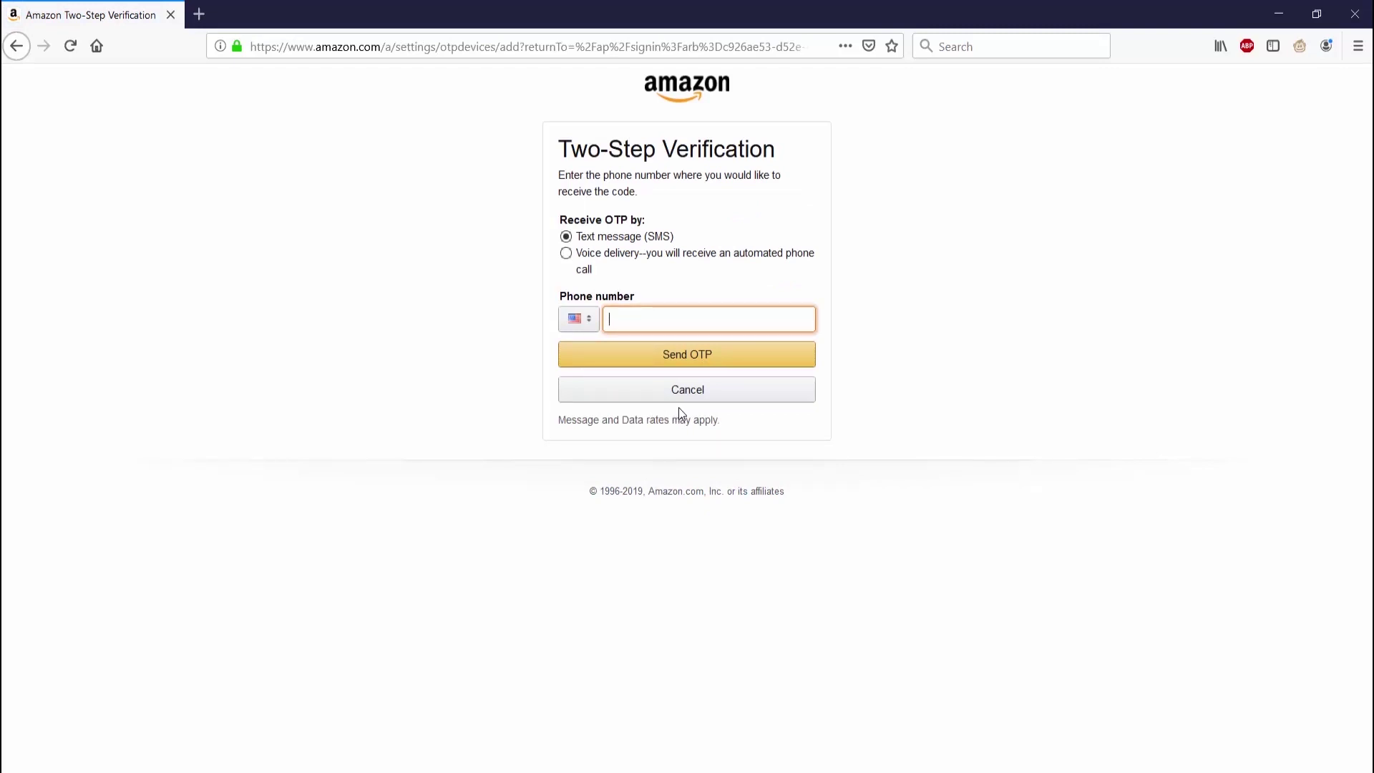
type("55")
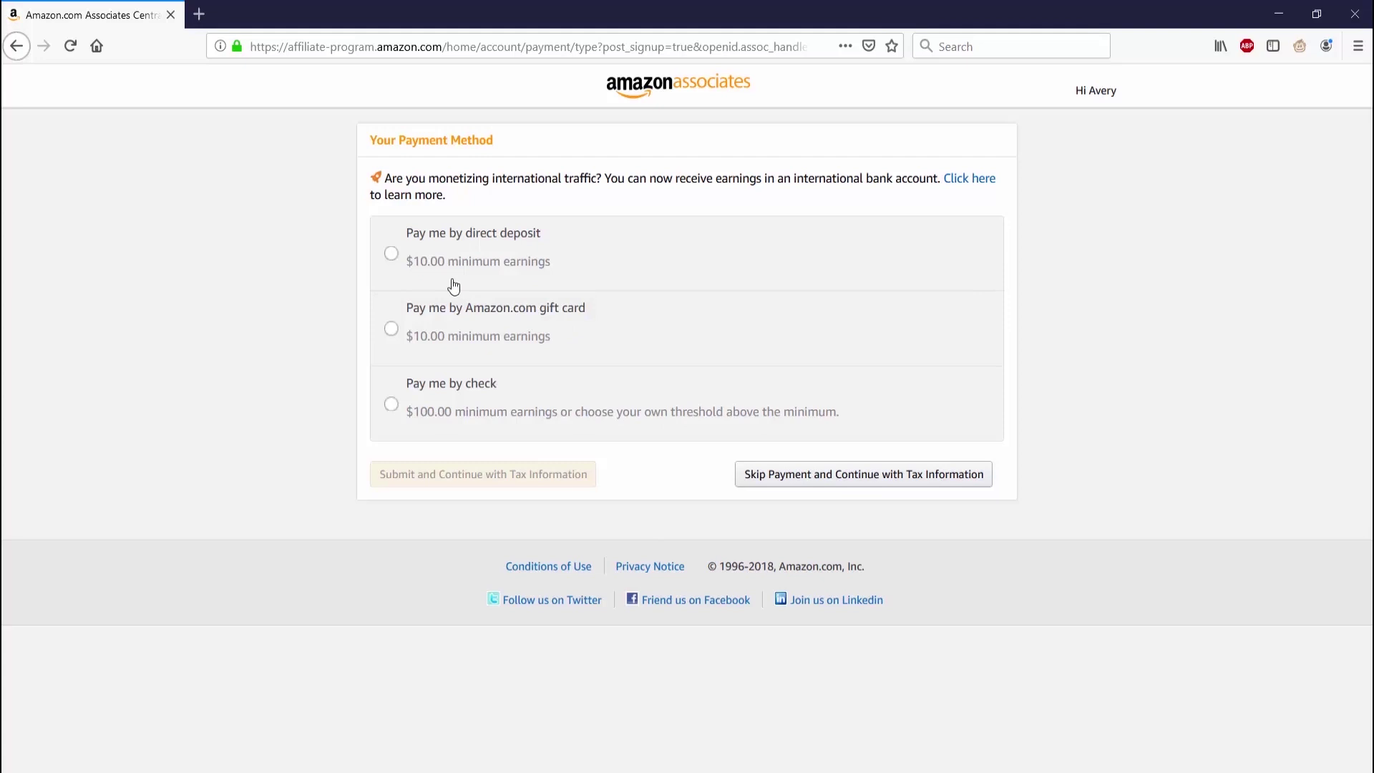
- Choose direct deposit to a United States bank and start entering the account holder's name
left_click(430, 257)
left_click(521, 324)
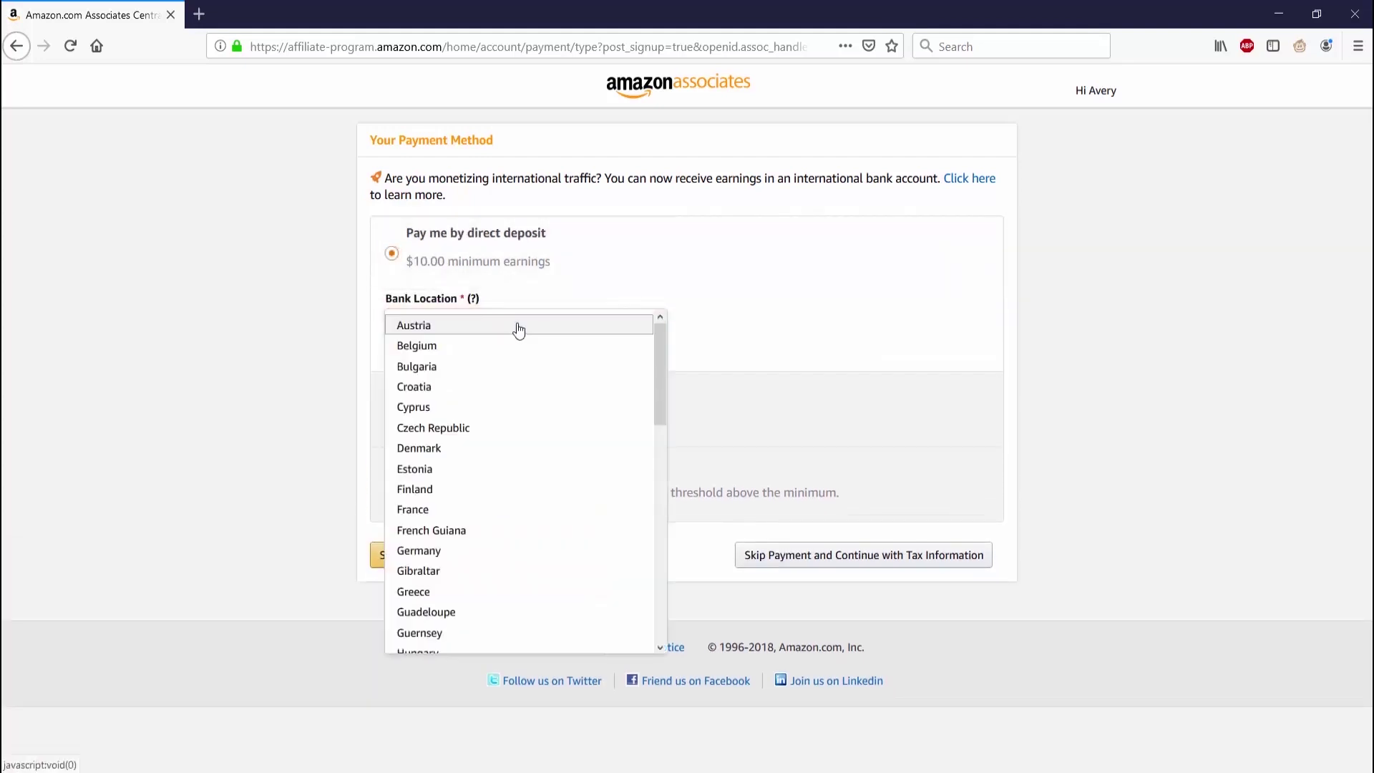
scroll(519, 329, "down", 10)
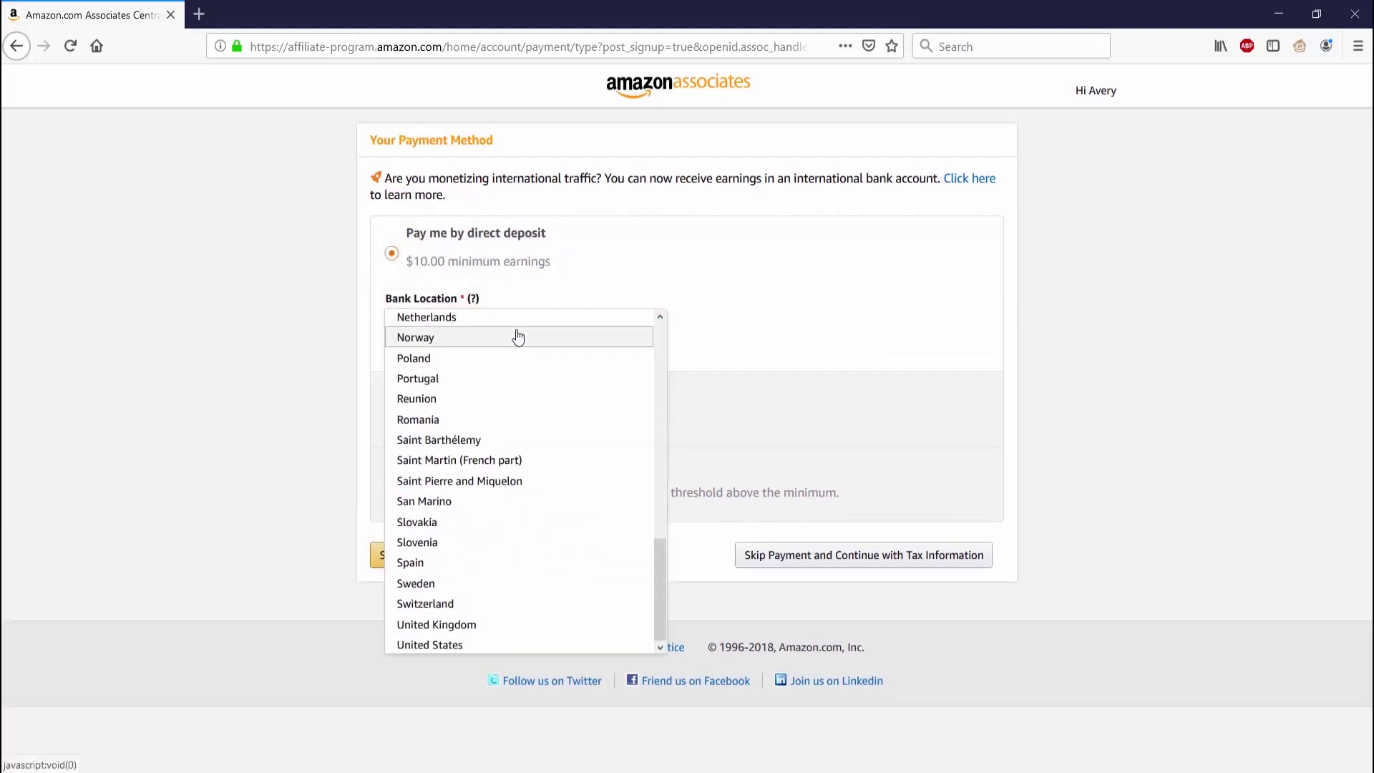
left_click(497, 644)
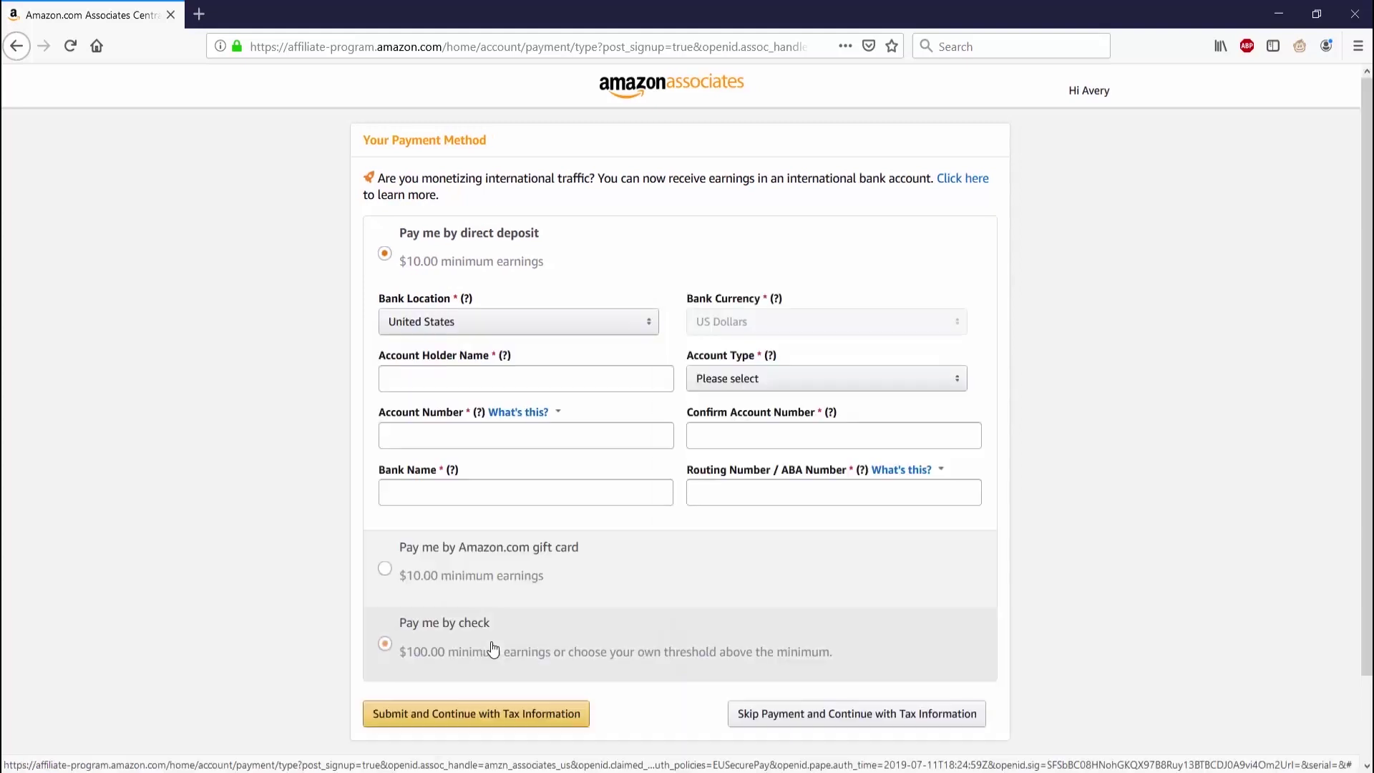
left_click(491, 381)
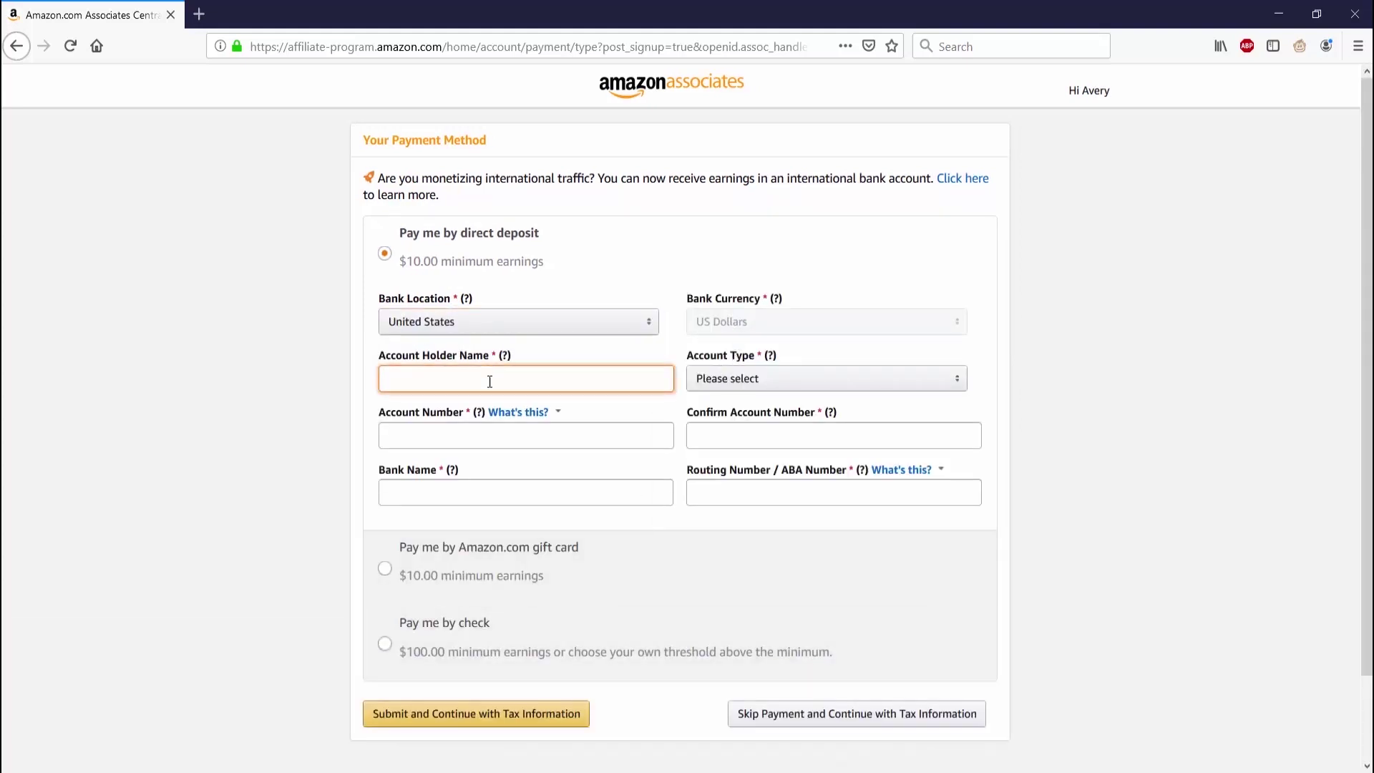
type("Ave")
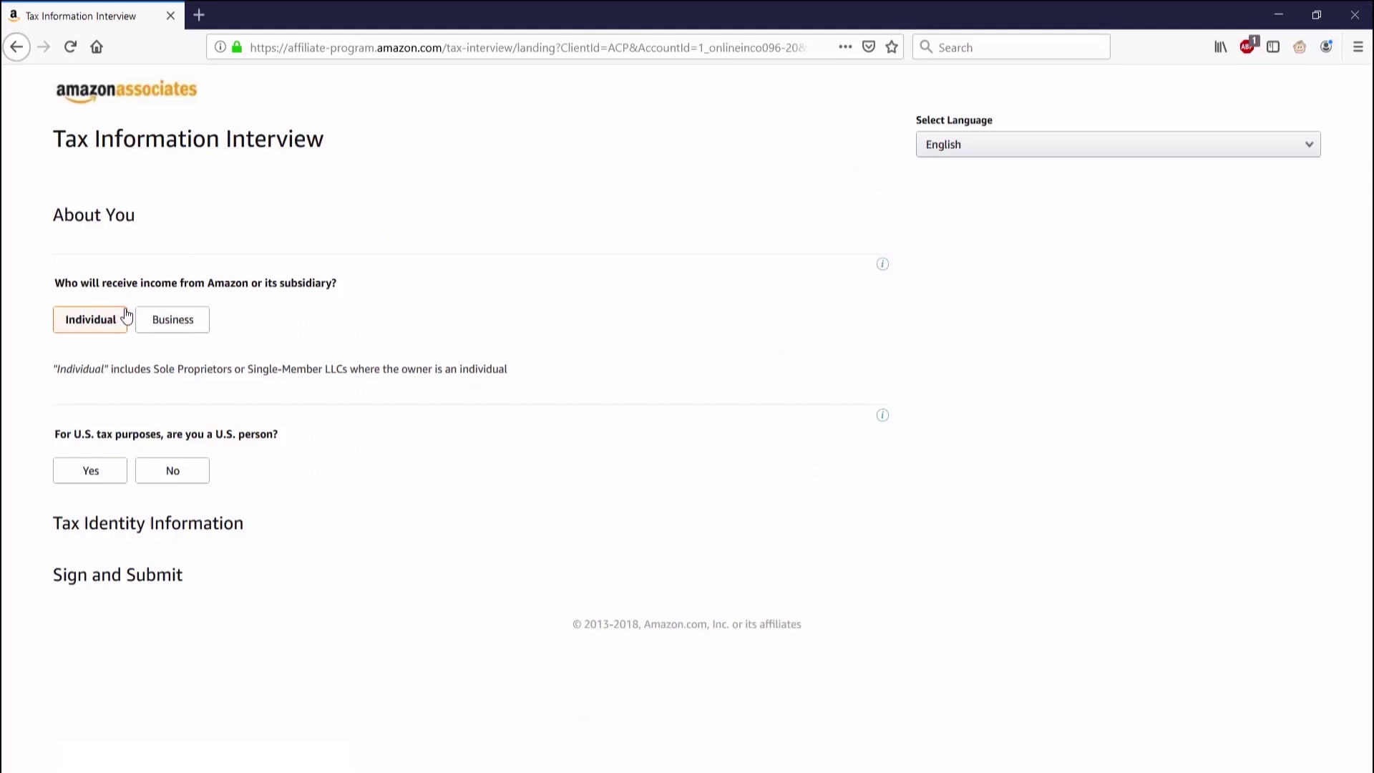
- Declare the income recipient an individual U.S. person and fill the tax name from a saved entry
left_click(91, 318)
left_click(106, 473)
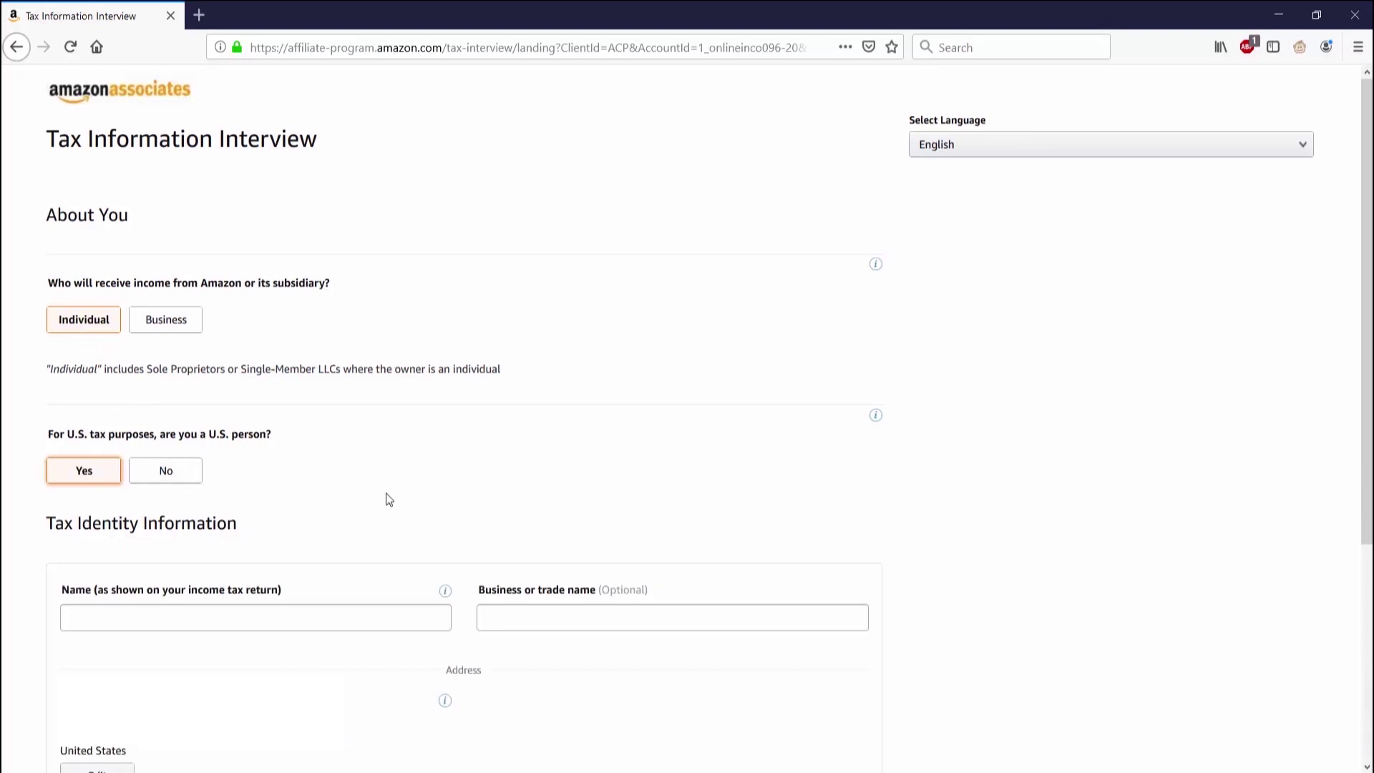
scroll(322, 476, "down", 4)
left_click(159, 356)
left_click(157, 355)
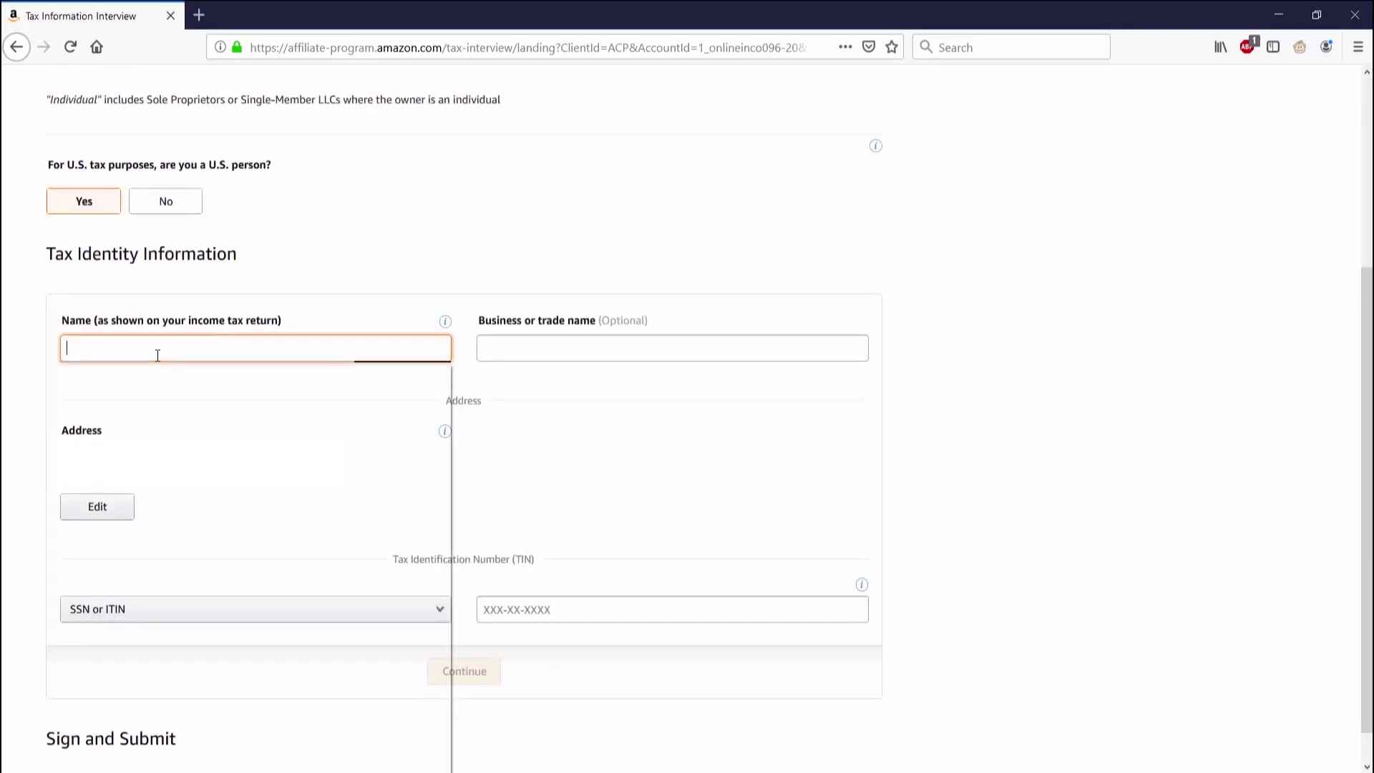
left_click(149, 384)
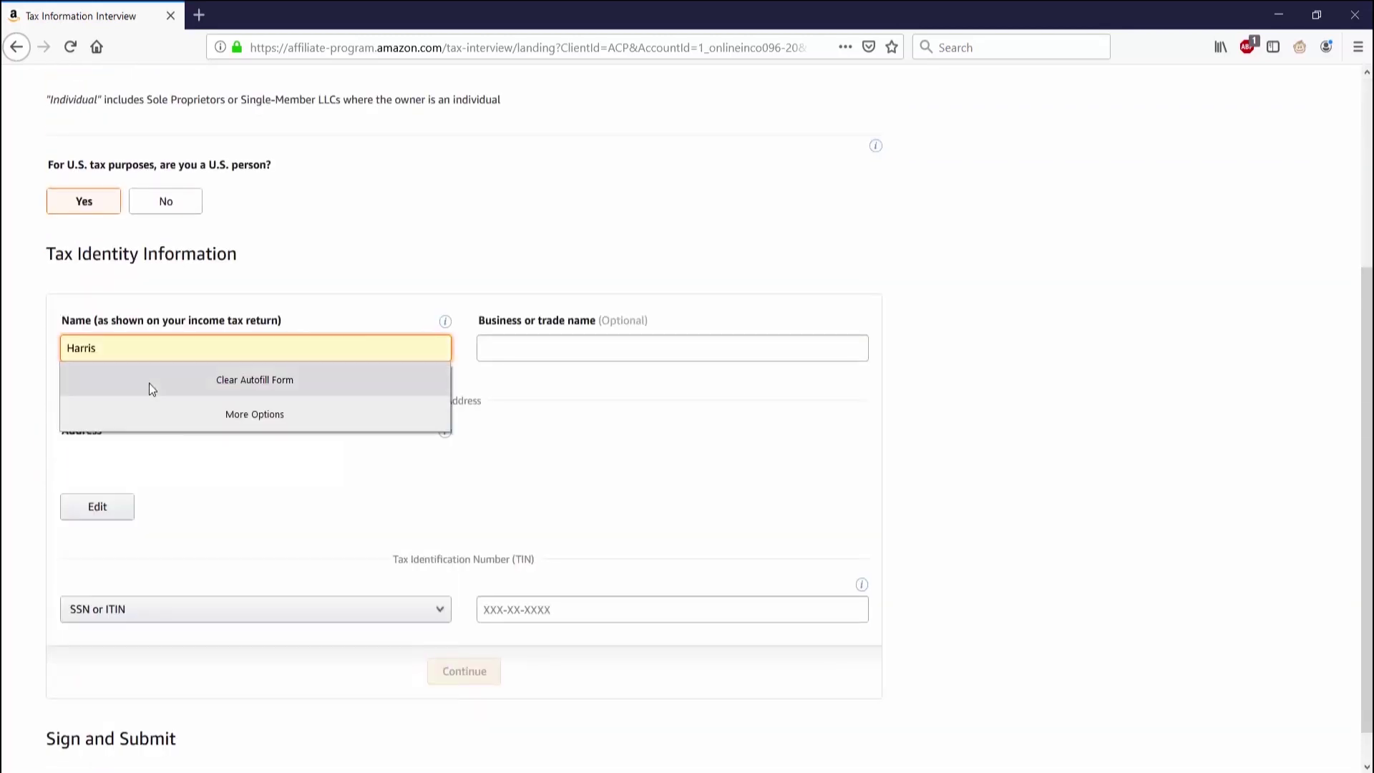
- Type your full-name signature on the W-9 and submit the tax form
scroll(668, 474, "down", 9)
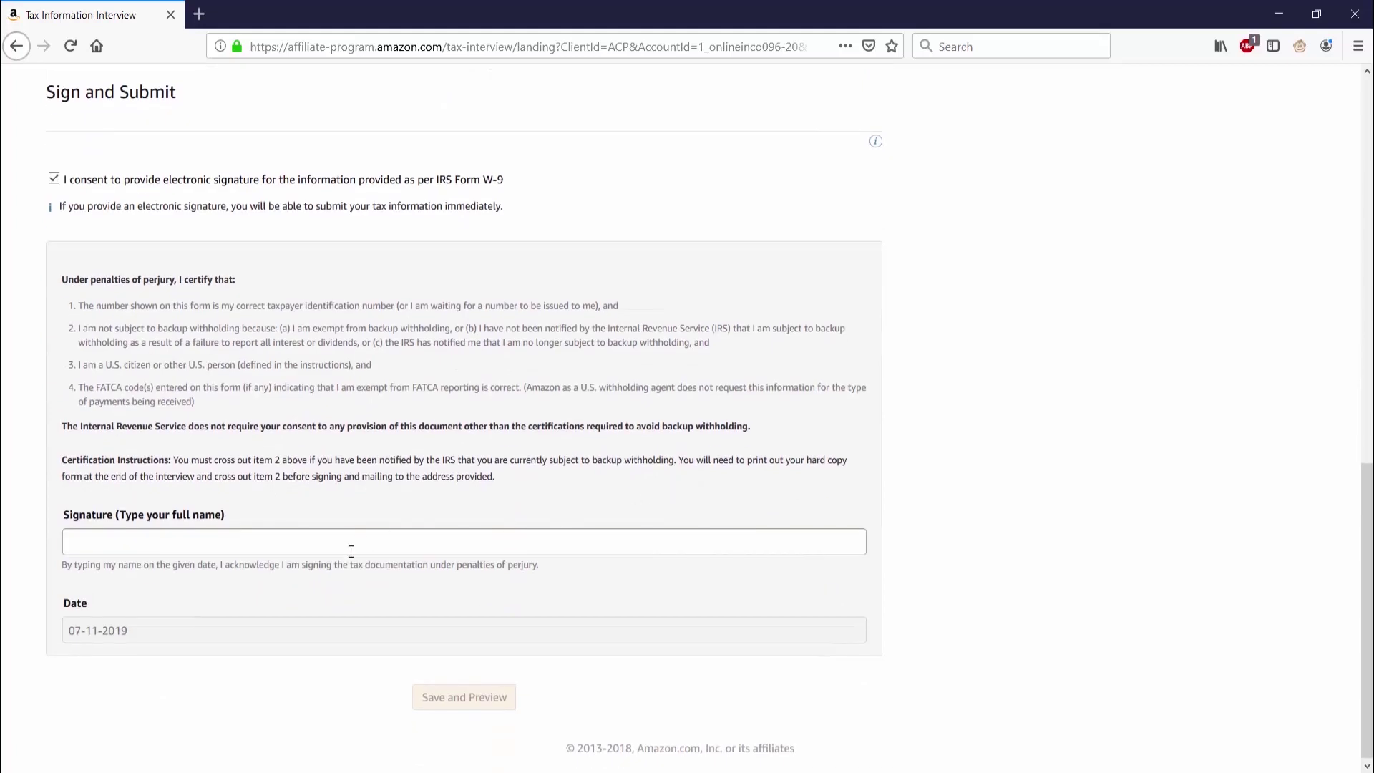
left_click(352, 550)
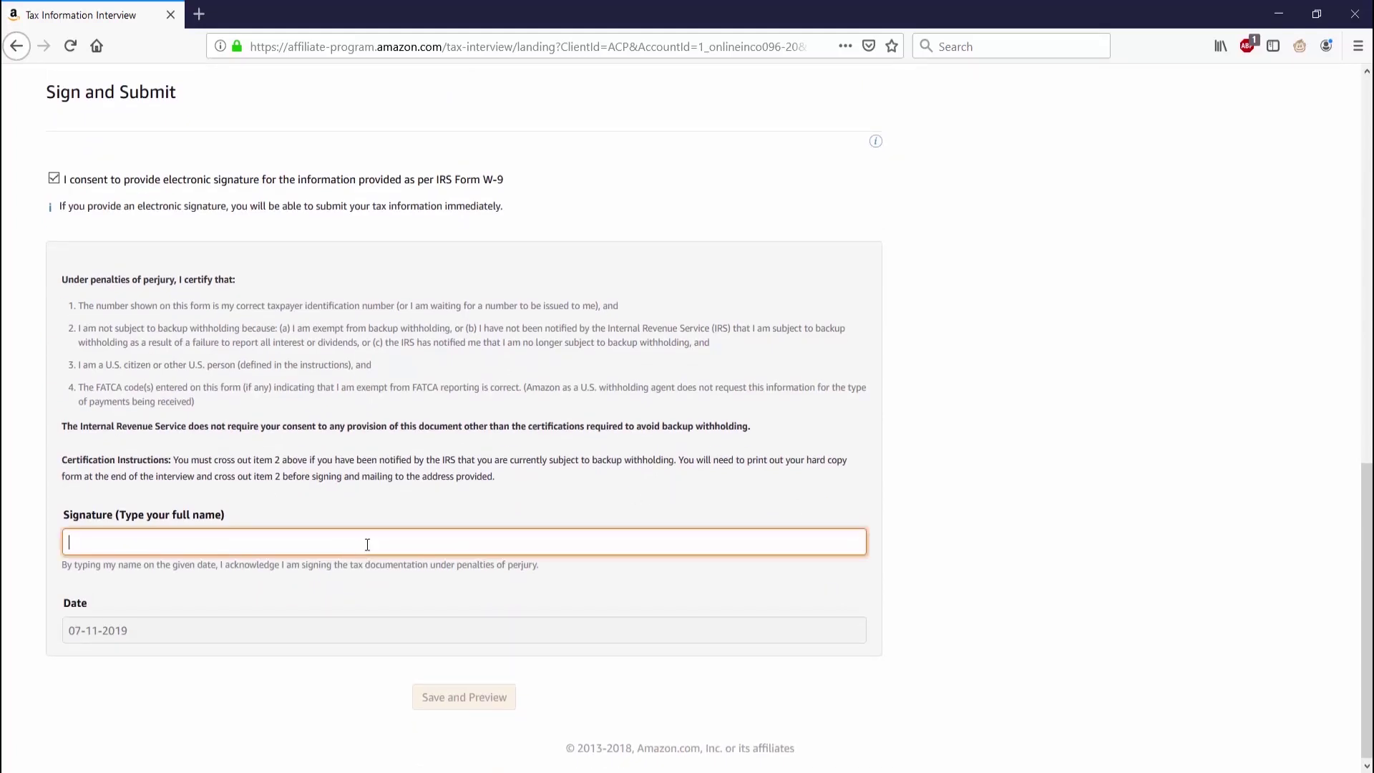
type("ave")
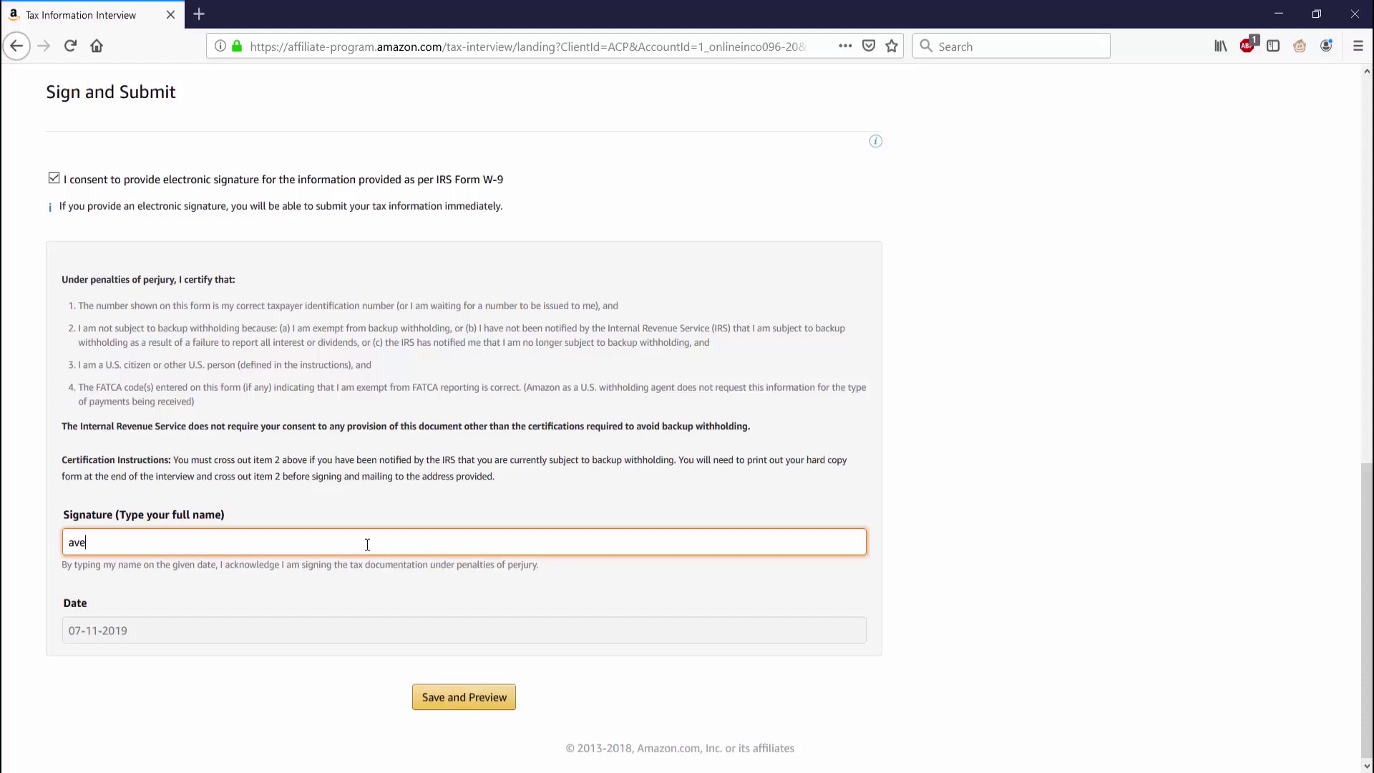
type("ry h")
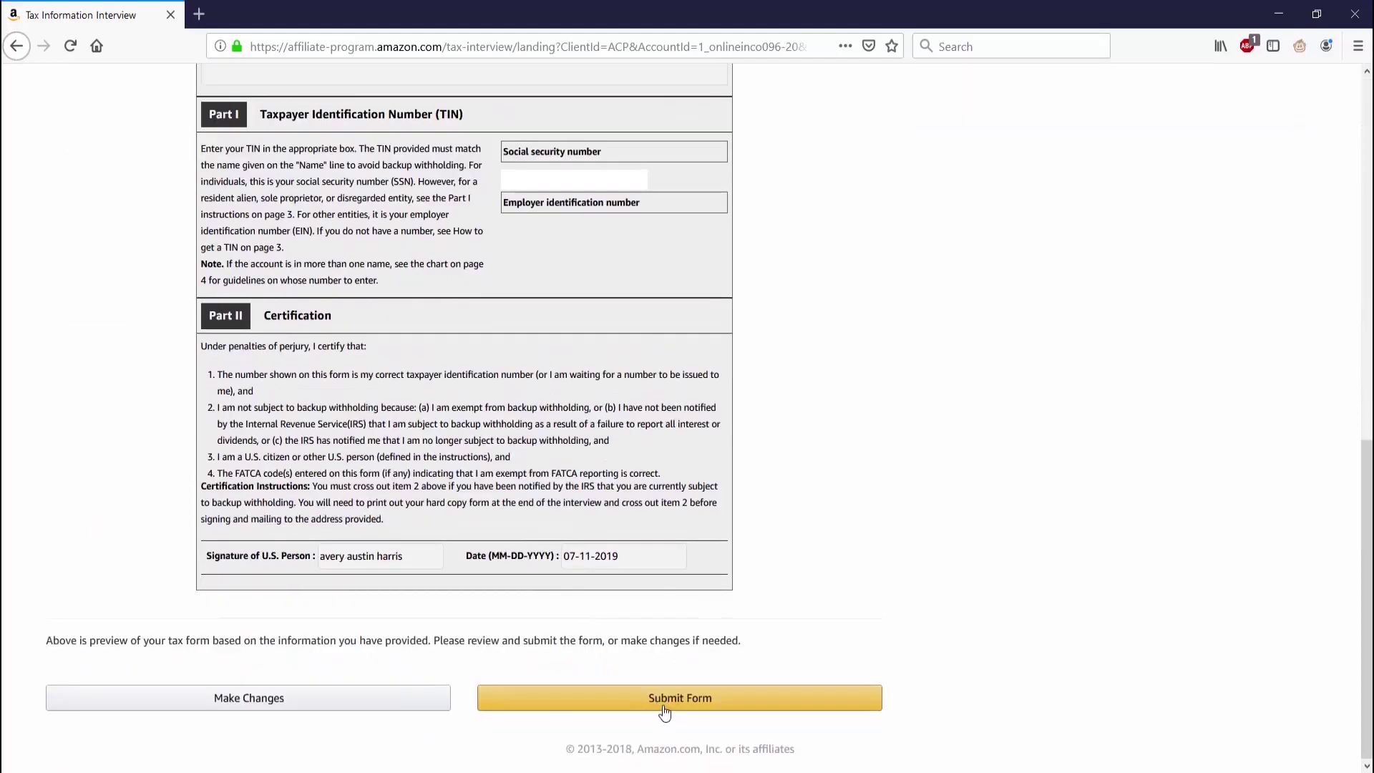
left_click(663, 708)
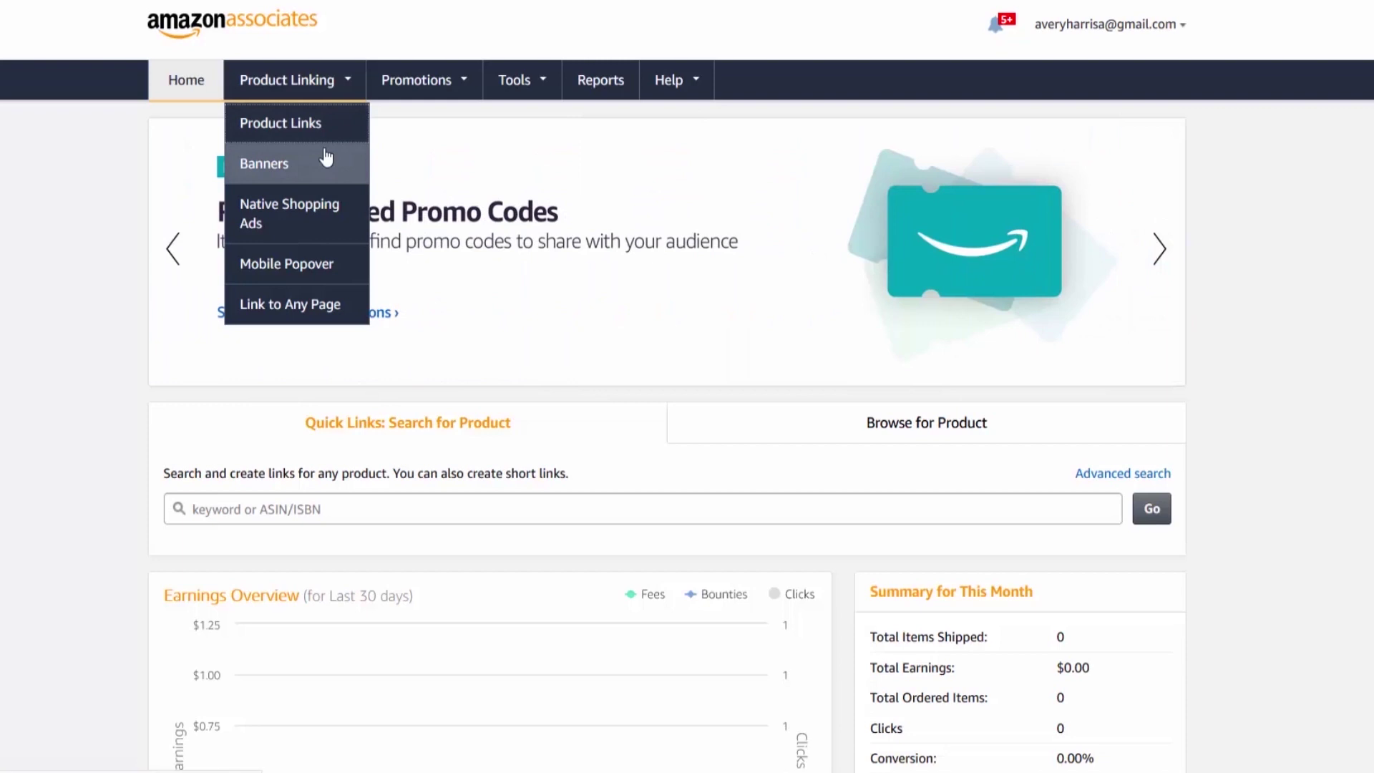
- Search Product Links for 'nueman mic' to list 27 Neumann microphone results
left_click(297, 126)
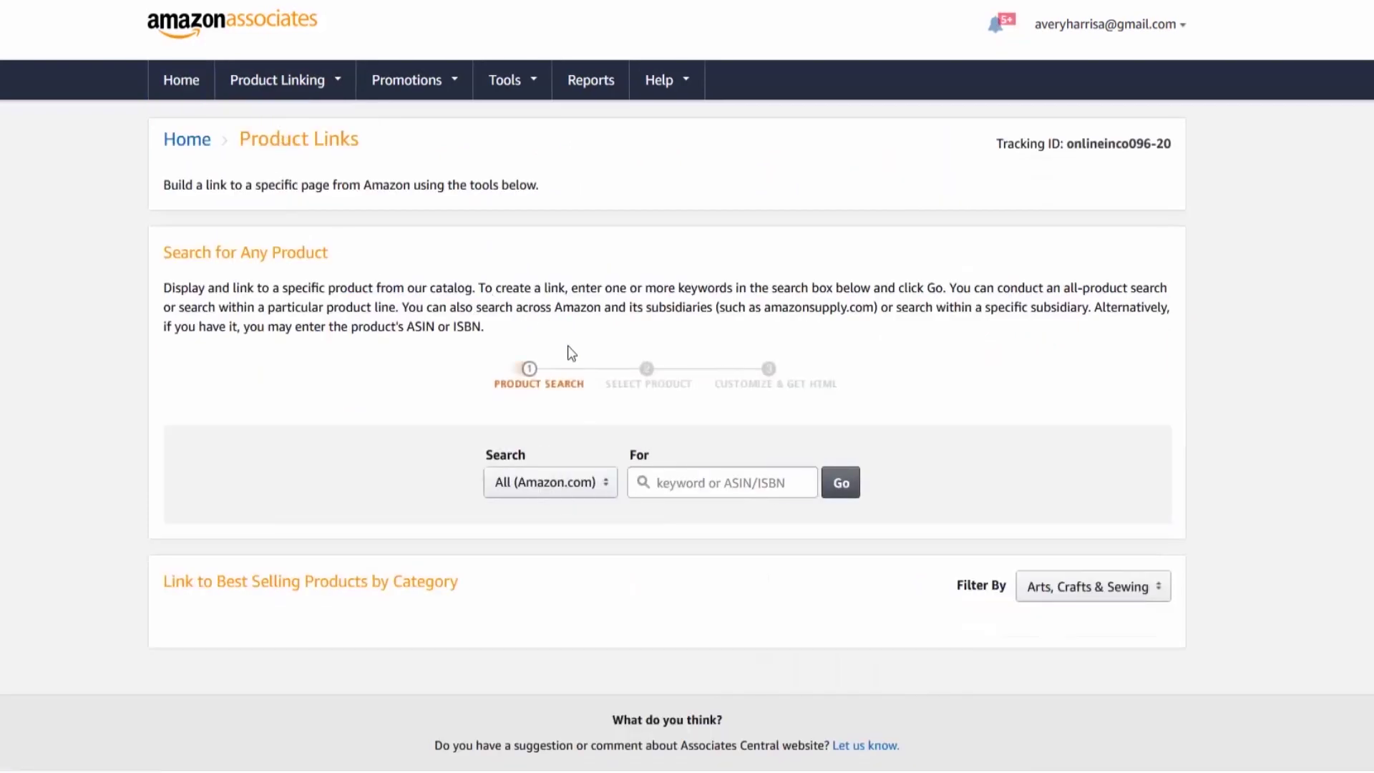
left_click(724, 483)
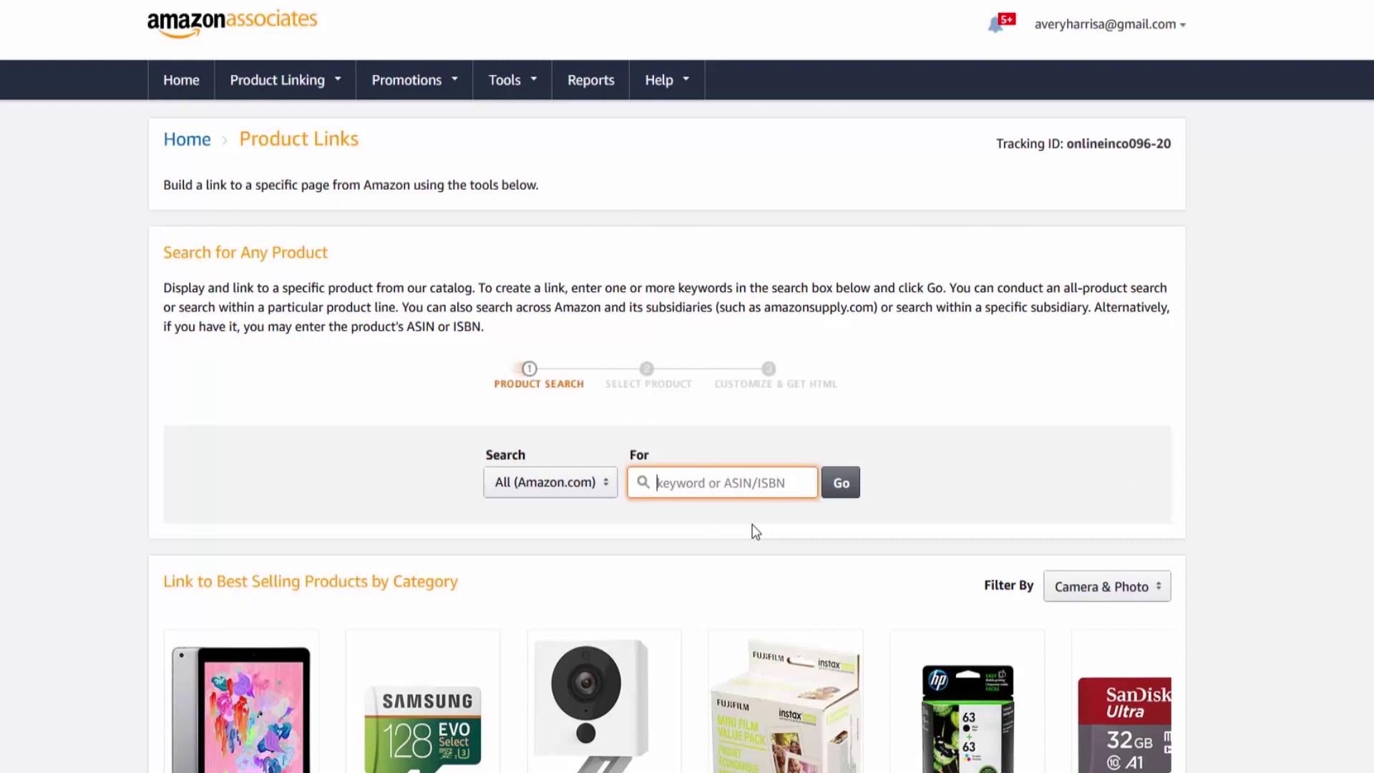
type("nue")
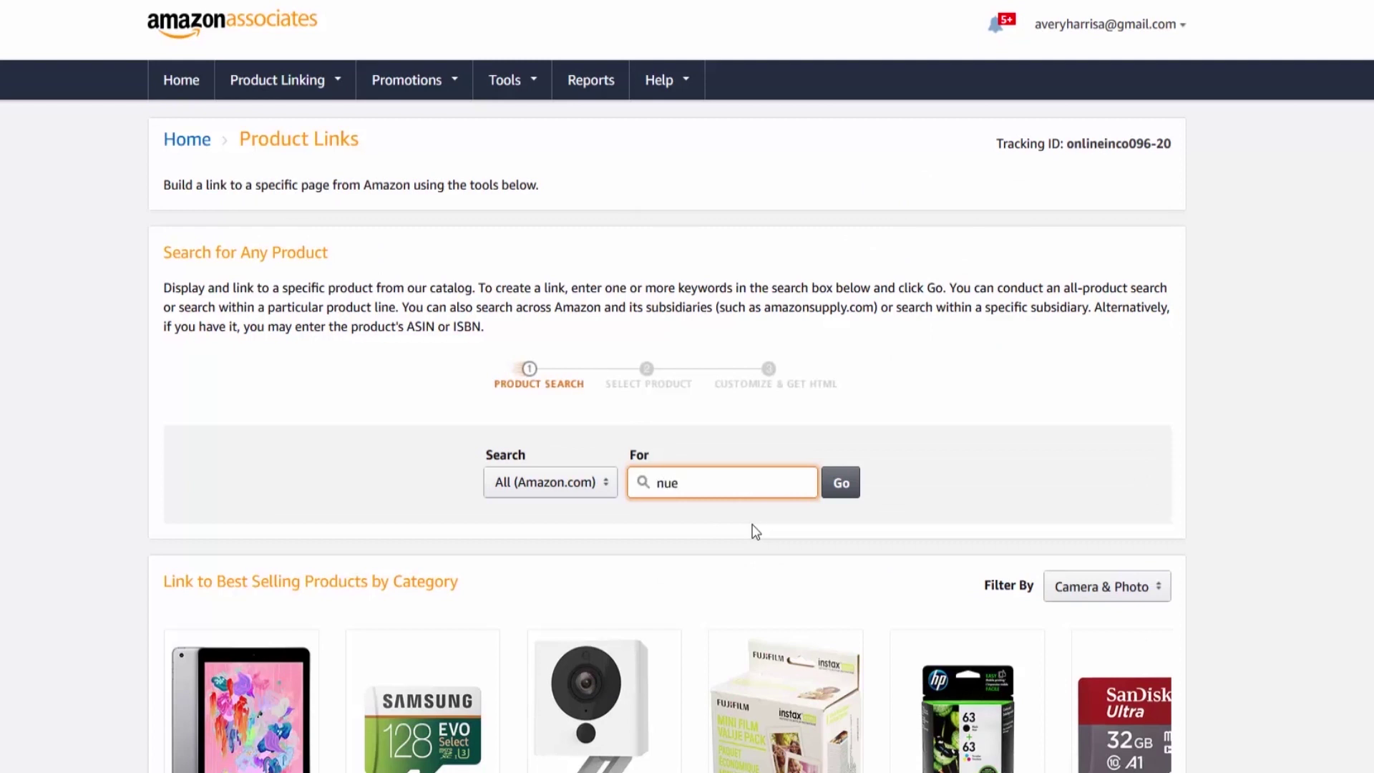
type("man mic")
key("Return")
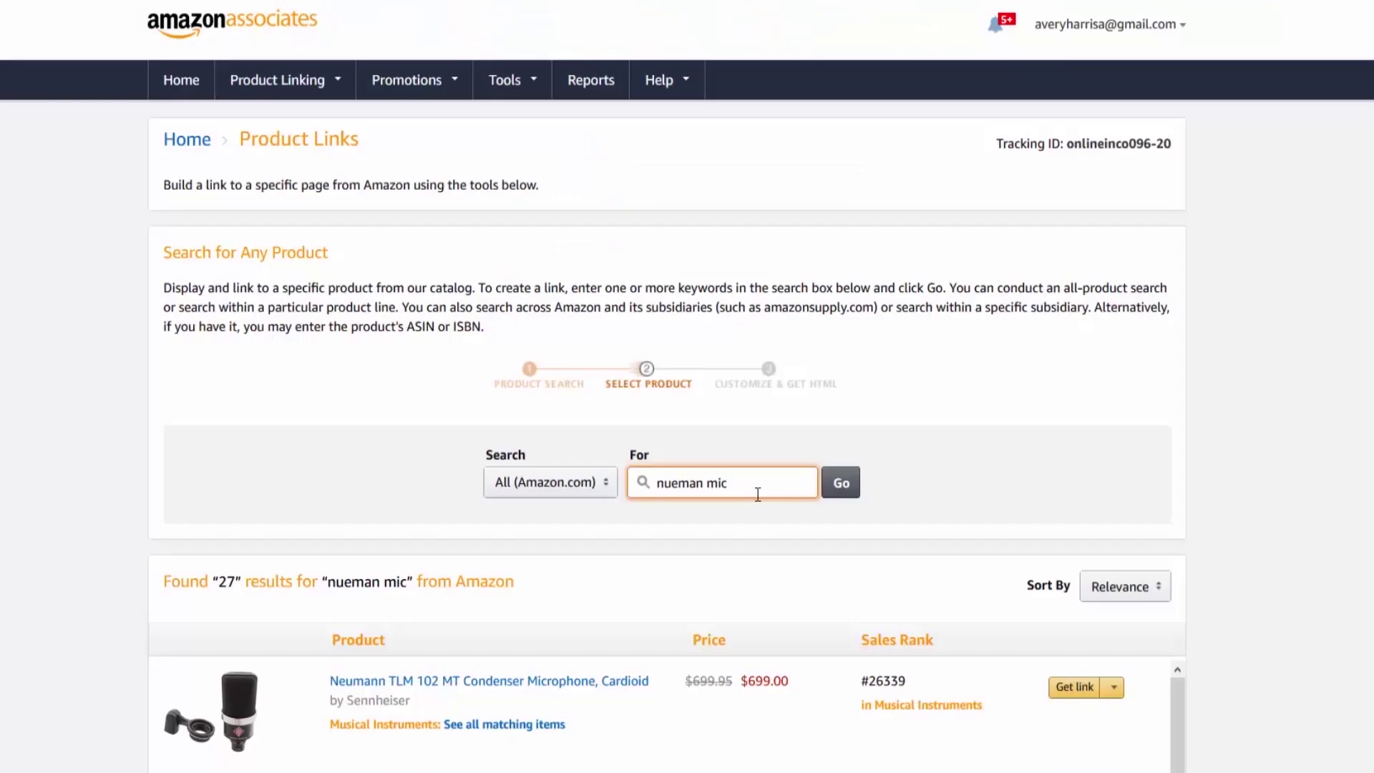
- Find the Neumann TLM 103 in the results and request its affiliate text link
scroll(734, 544, "down", 2)
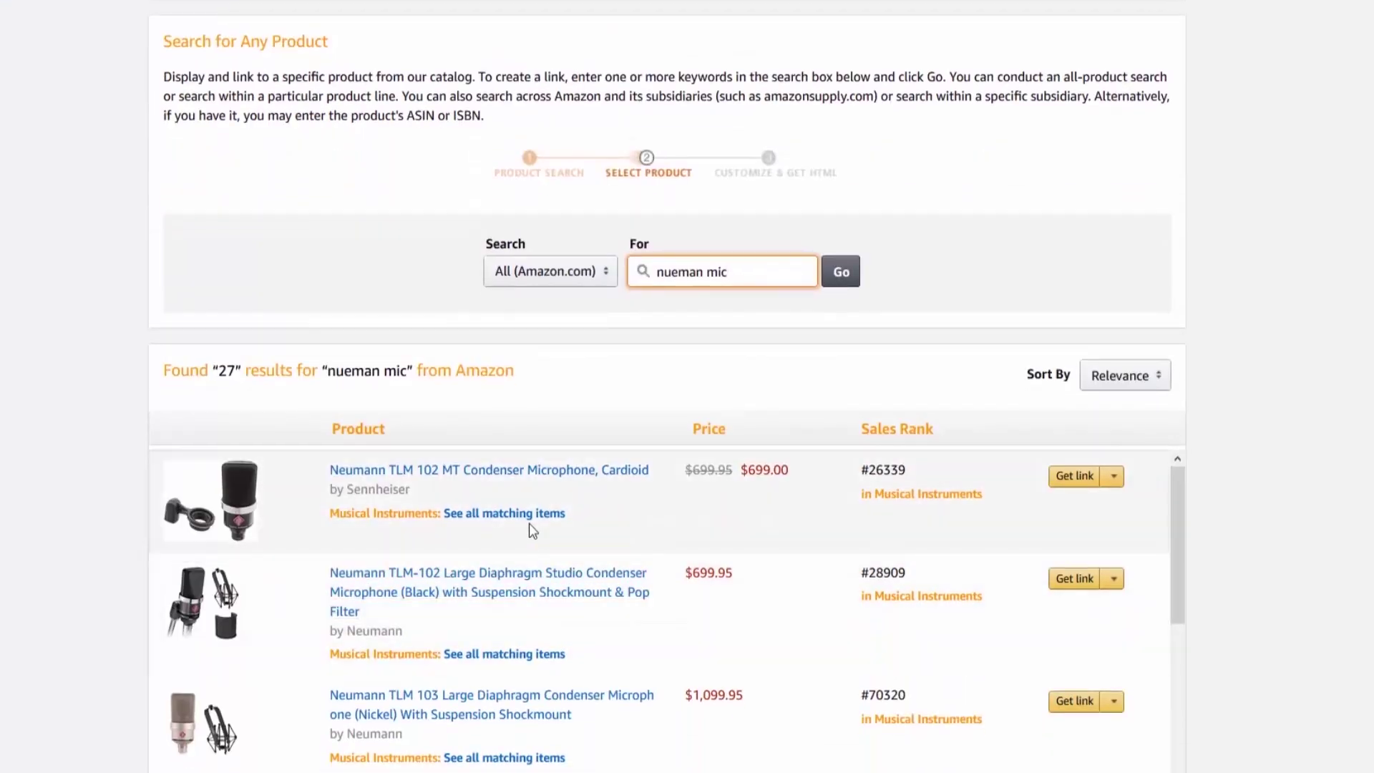
scroll(528, 517, "down", 2)
scroll(527, 518, "down", 2)
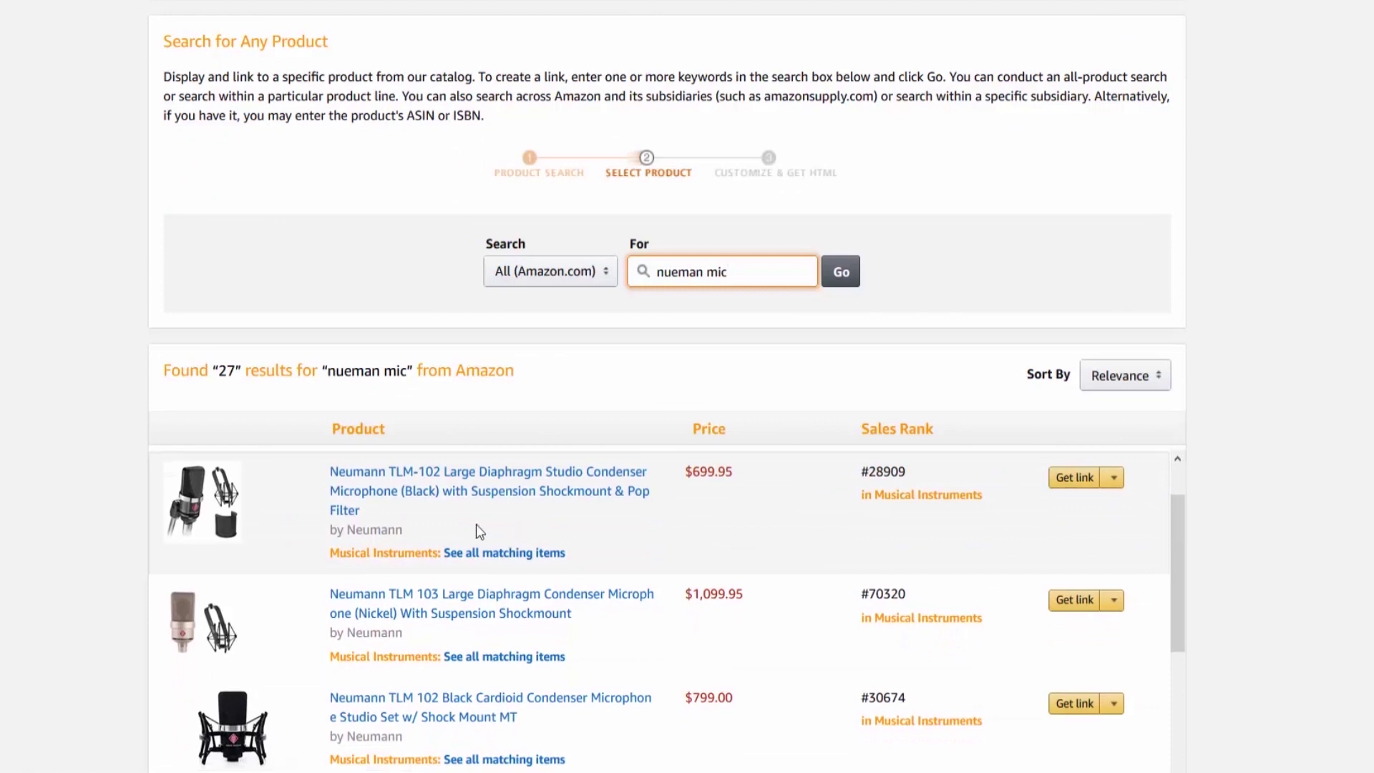
scroll(487, 524, "down", 2)
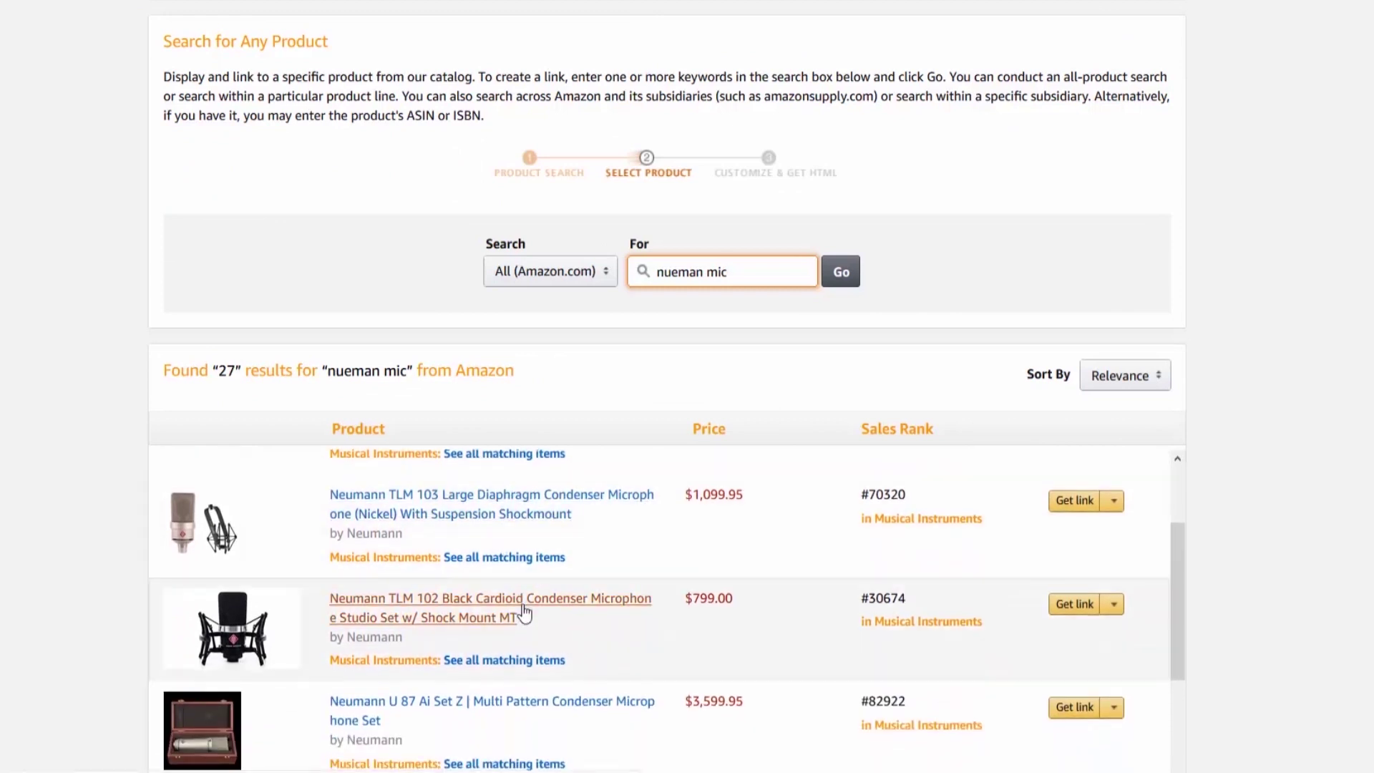
scroll(522, 612, "down", 2)
scroll(33, 552, "down", 5)
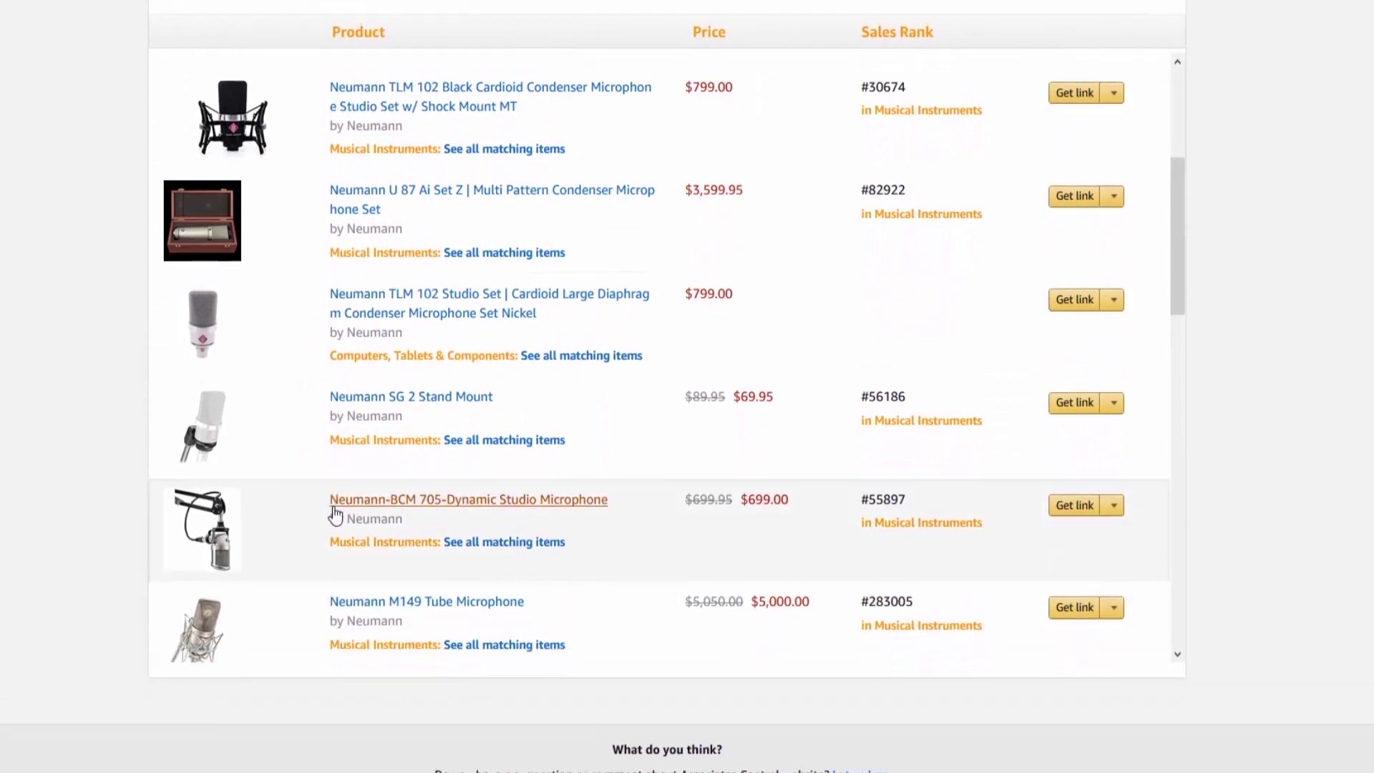
scroll(334, 516, "down", 3)
scroll(333, 515, "down", 3)
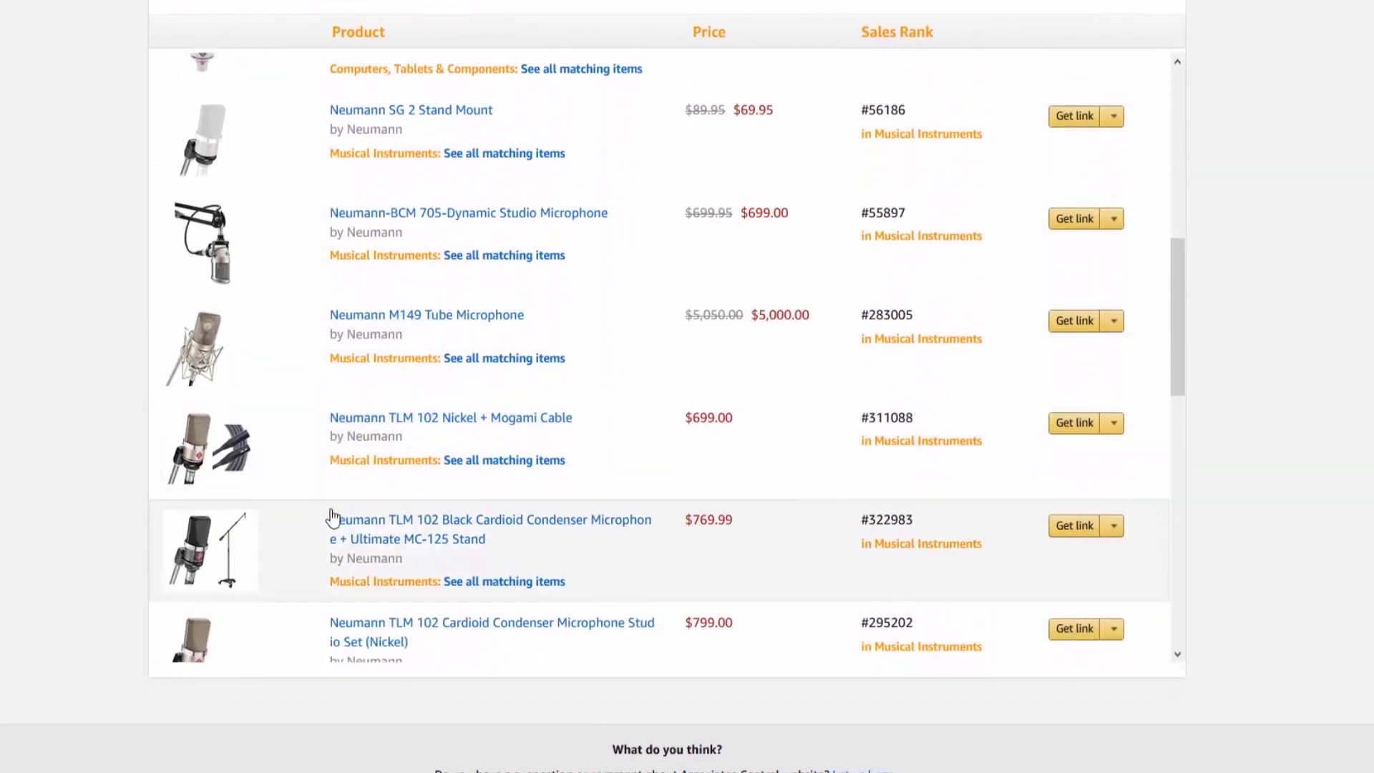
scroll(331, 509, "down", 3)
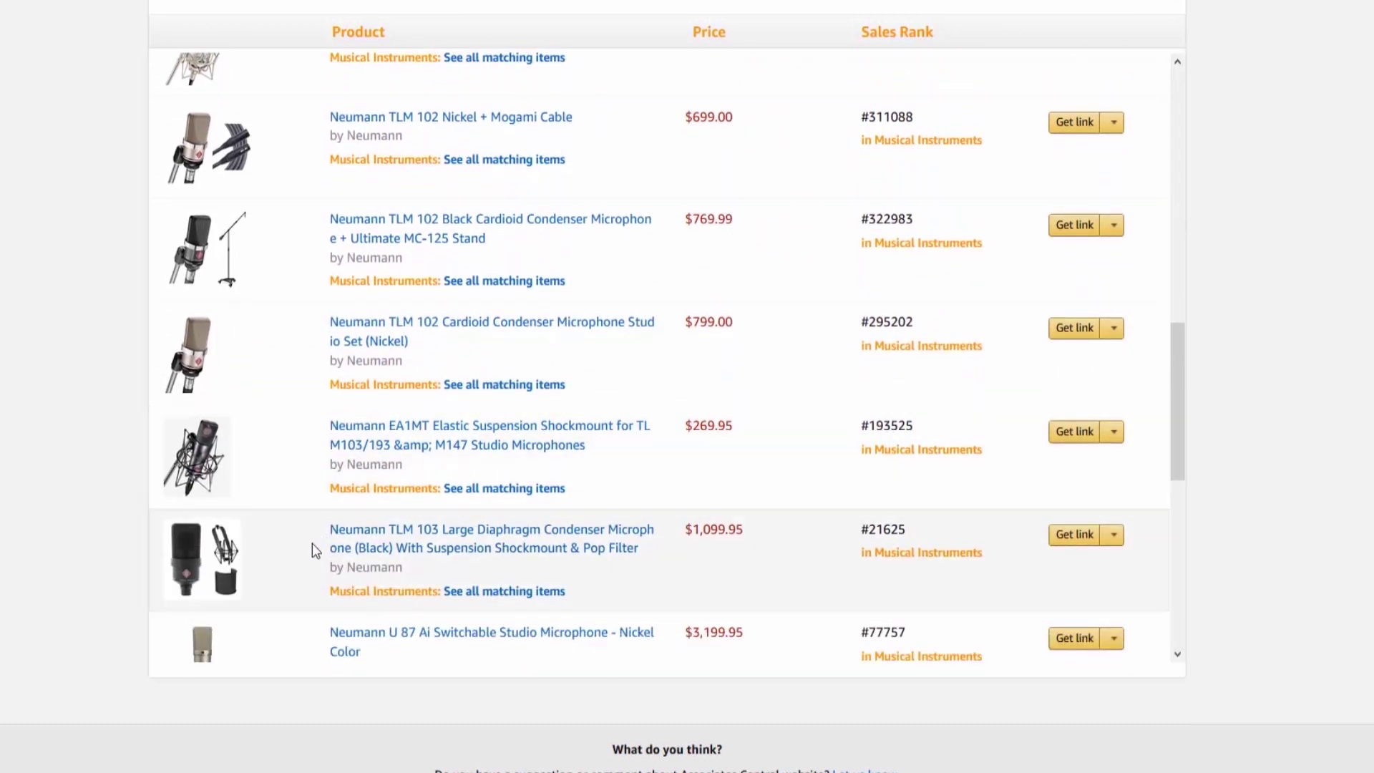
scroll(312, 543, "down", 2)
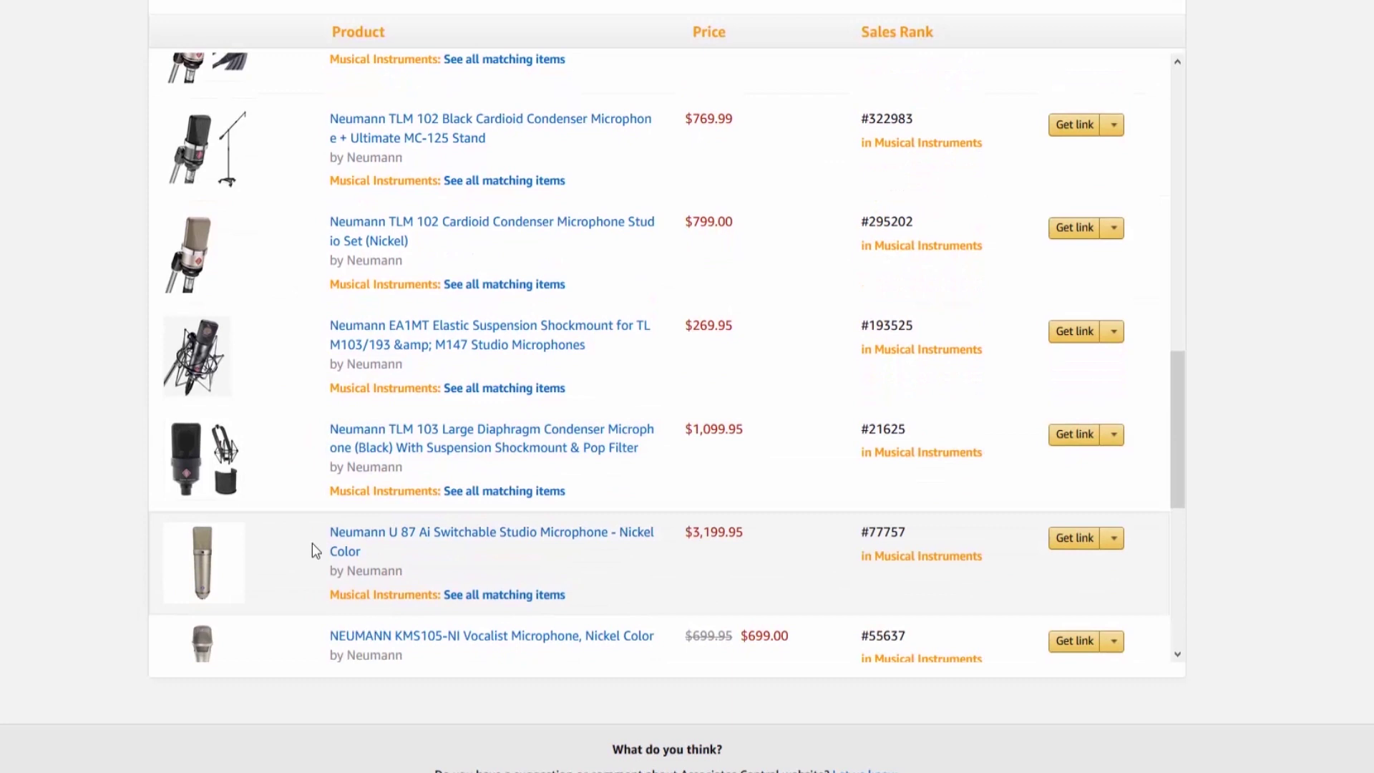
left_click(492, 438)
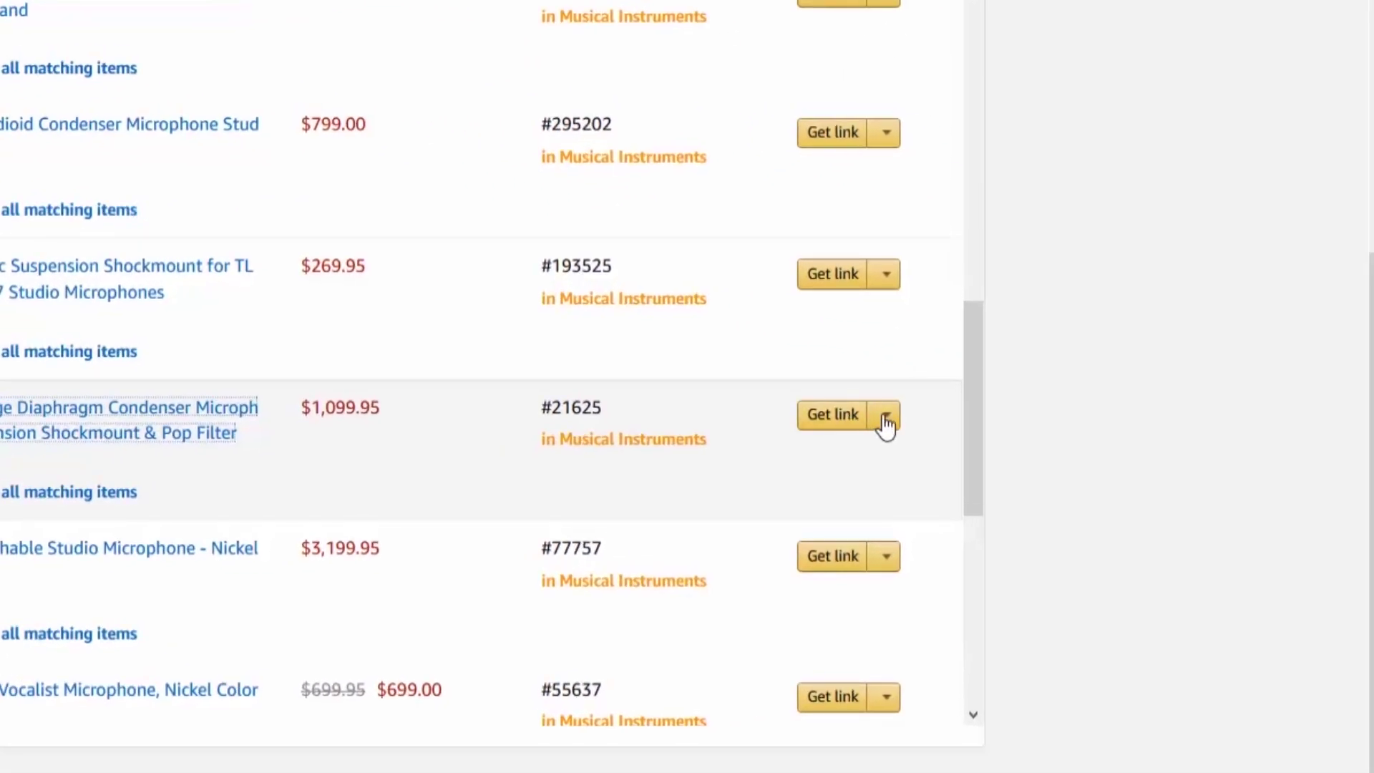
left_click(886, 422)
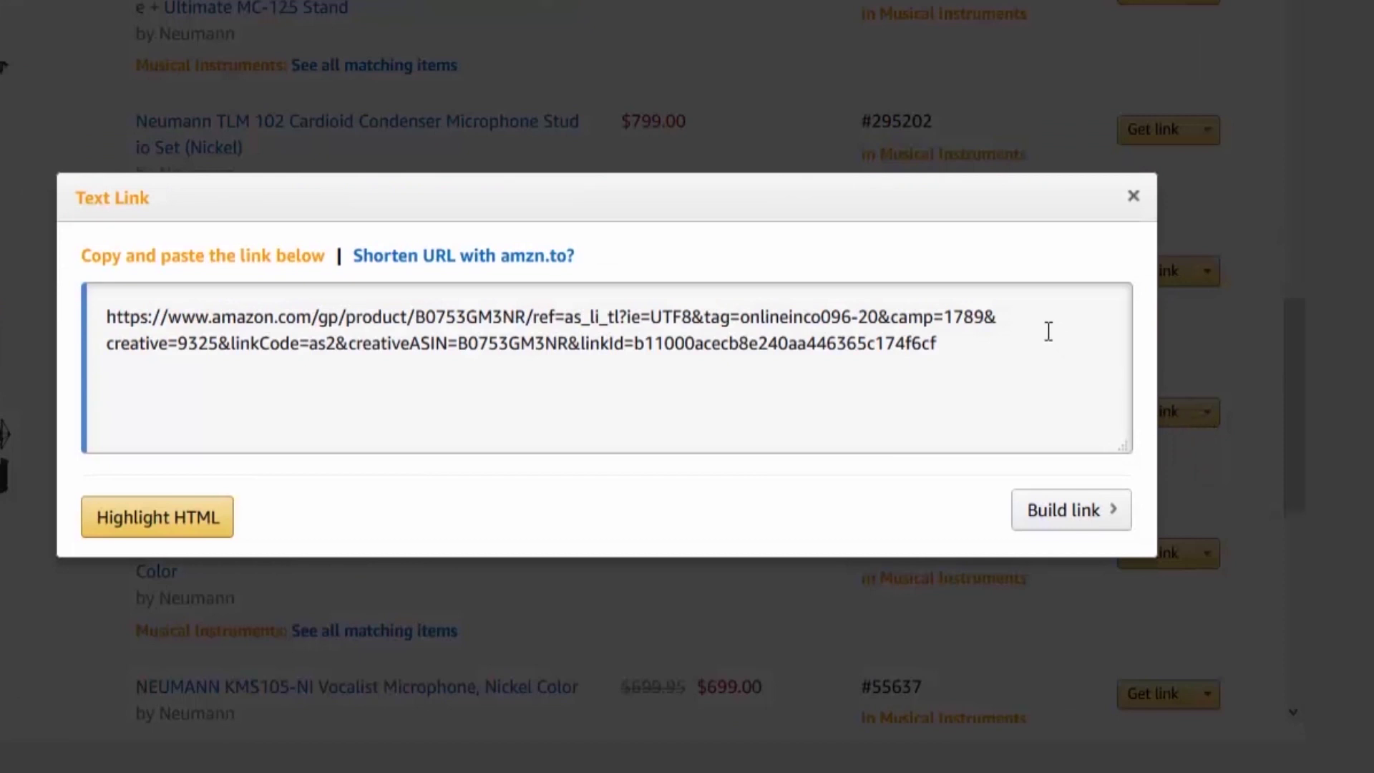
left_click(976, 348)
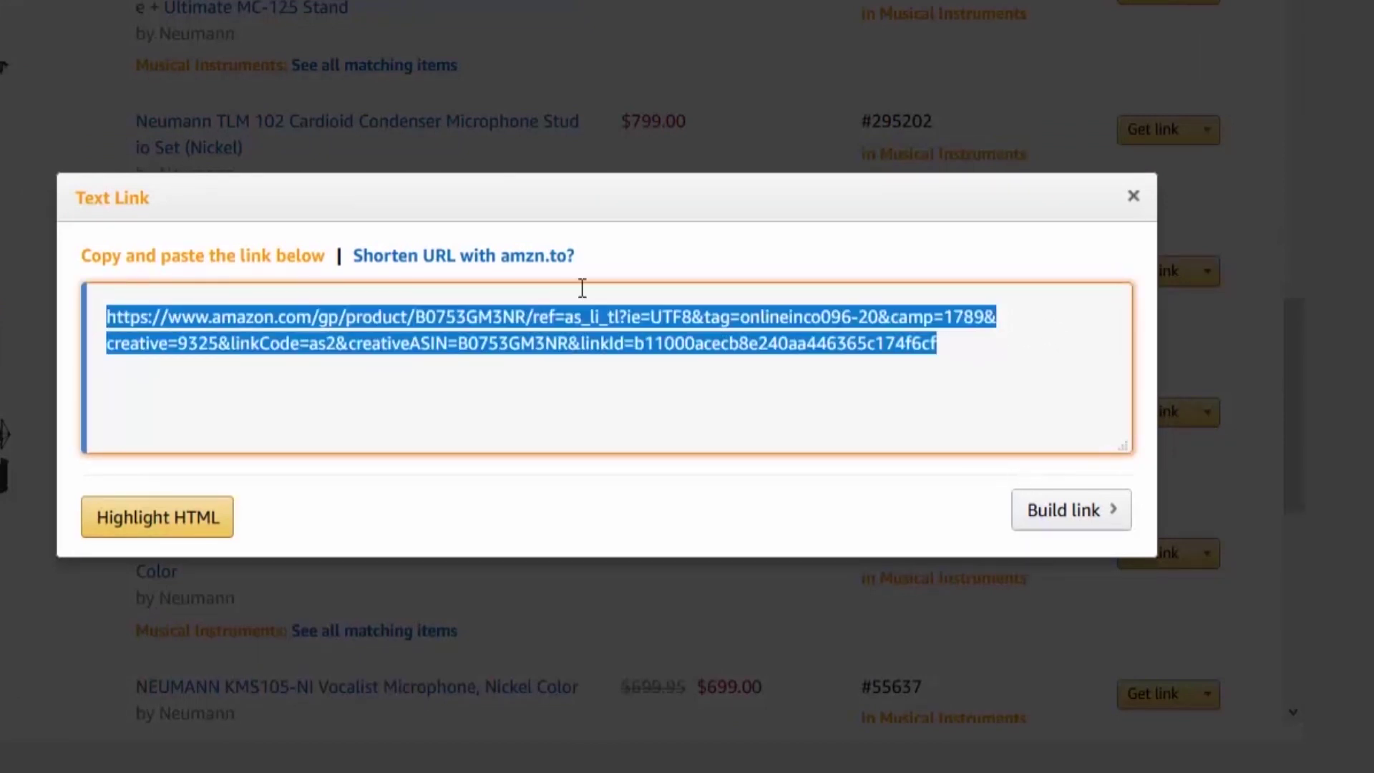
left_click(506, 258)
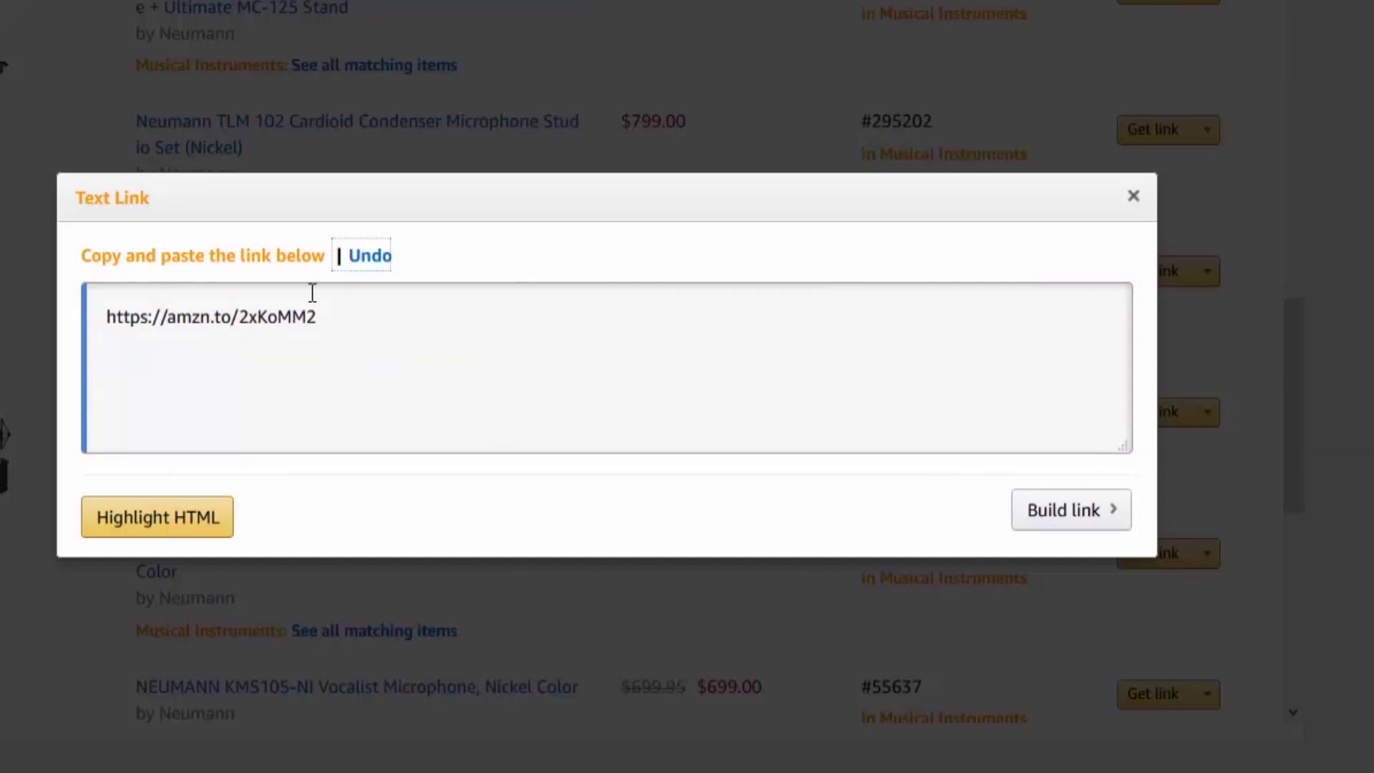
left_click_drag(320, 315, 100, 313)
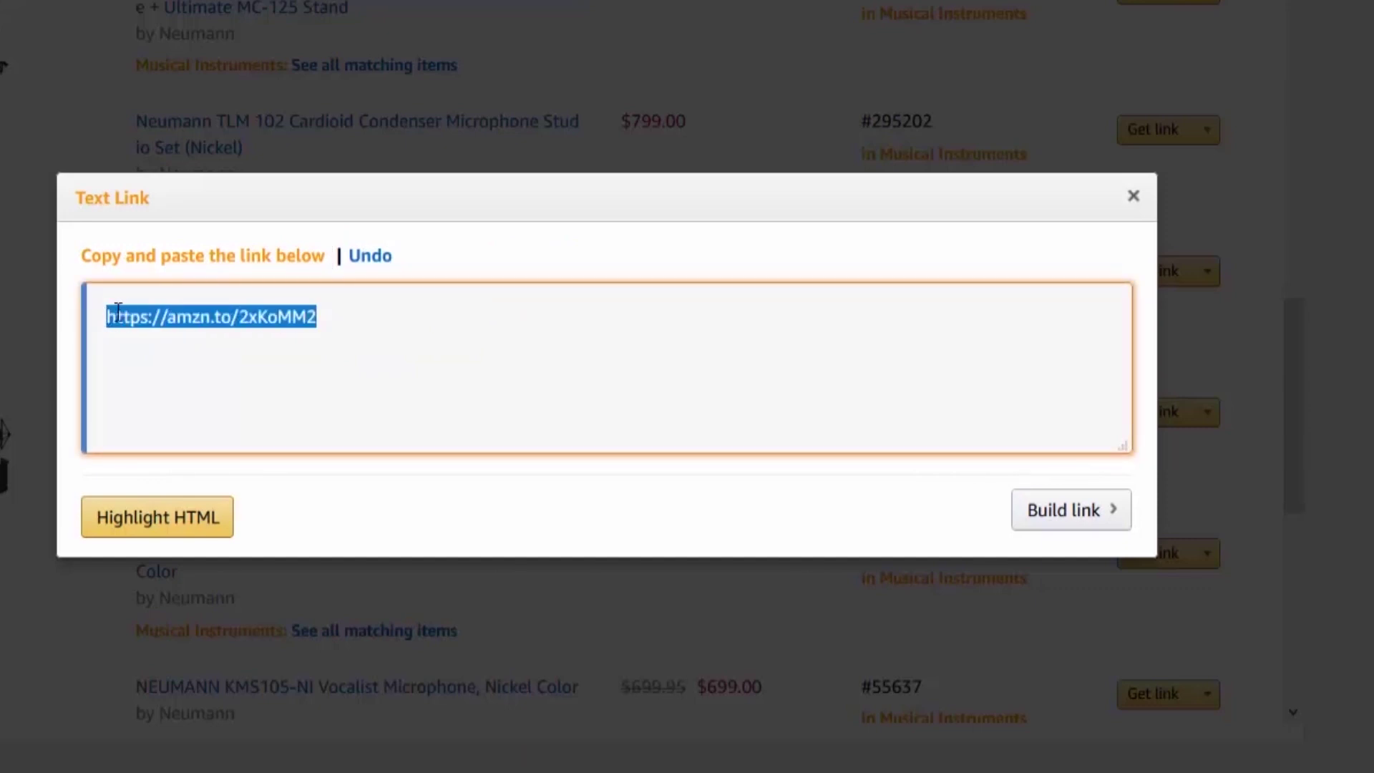
right_click(116, 315)
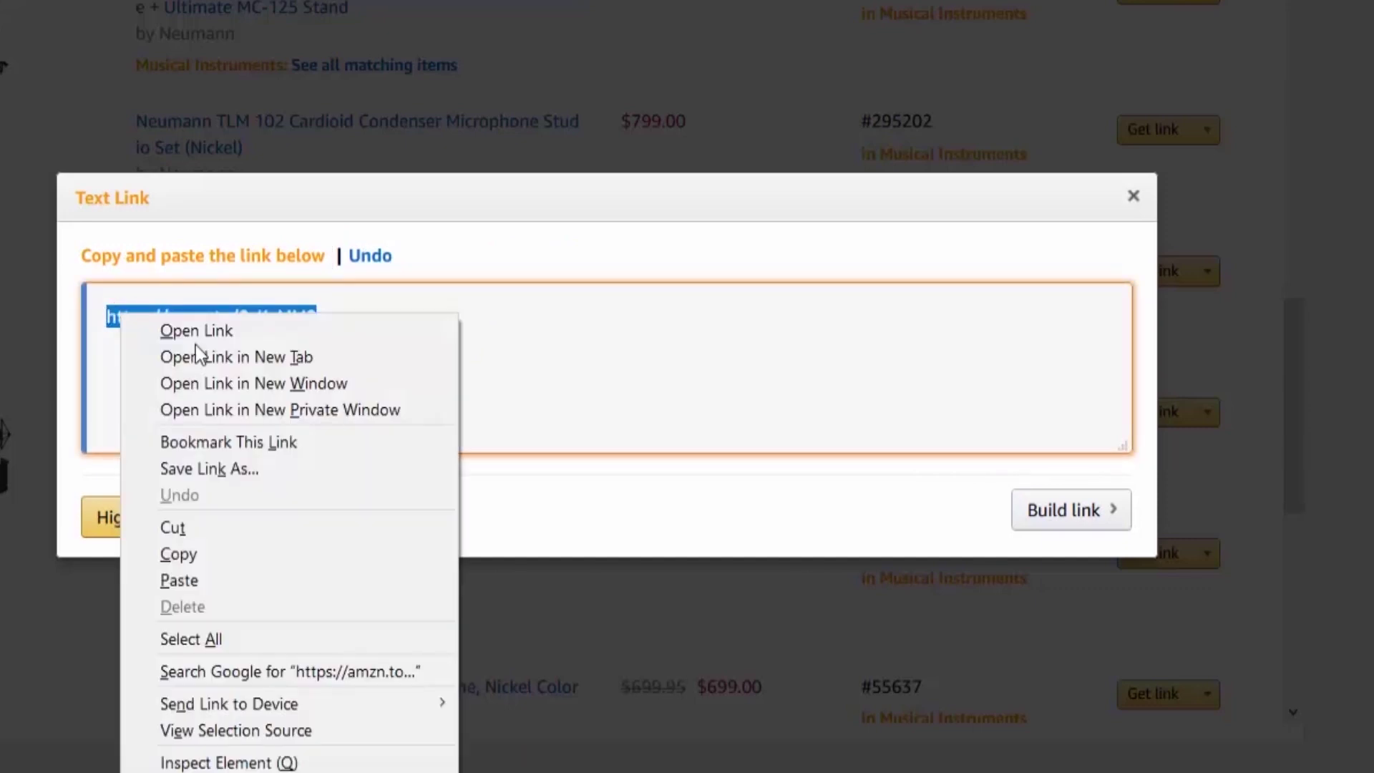
left_click(227, 553)
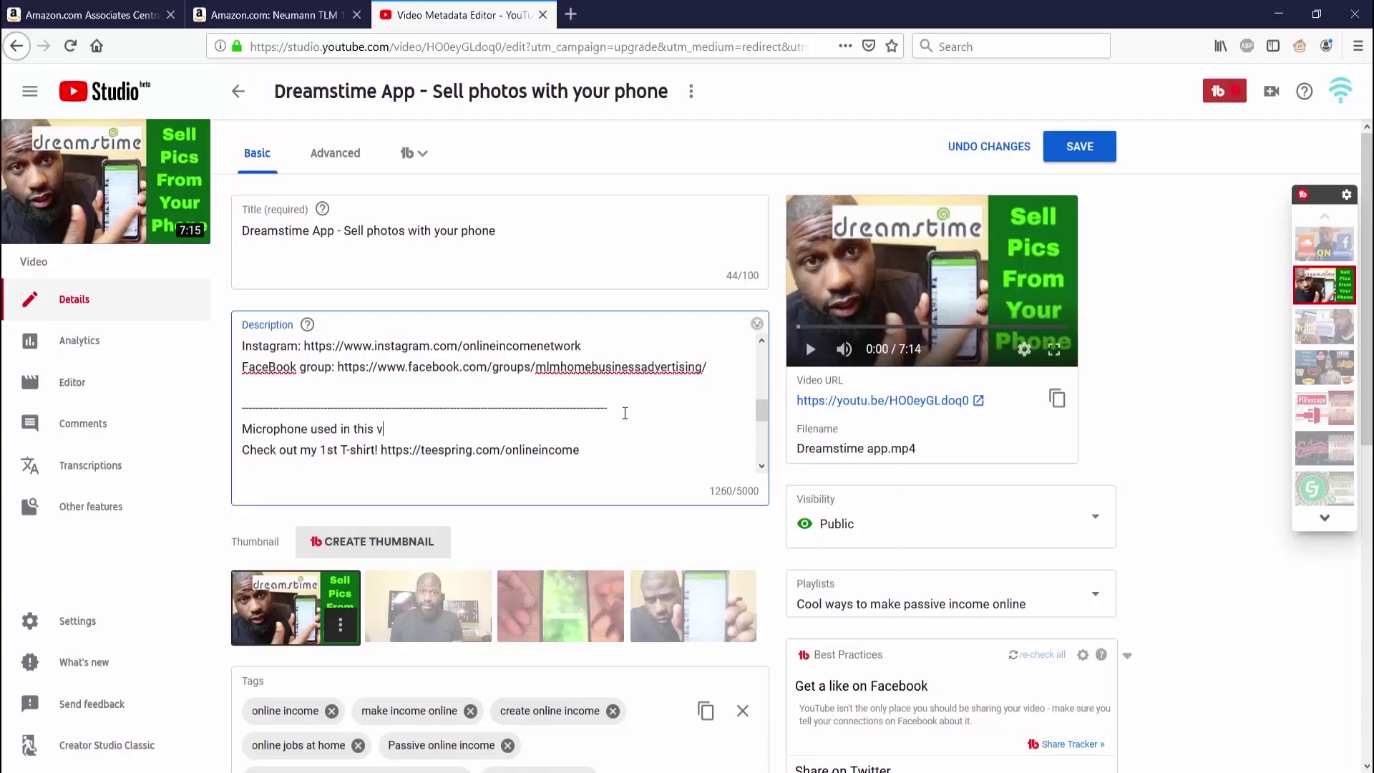
type("ideo:")
key("ctrl+v")
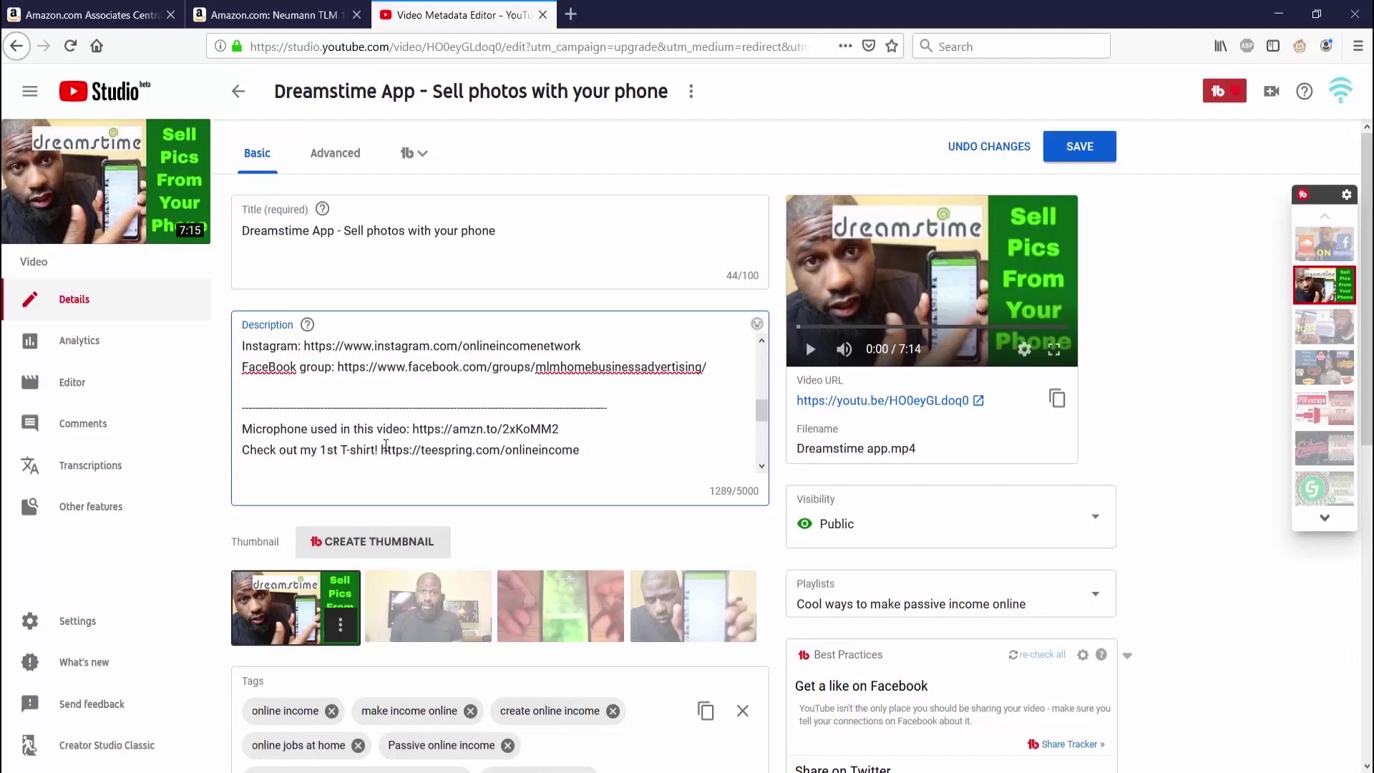
left_click(413, 429)
key("Return")
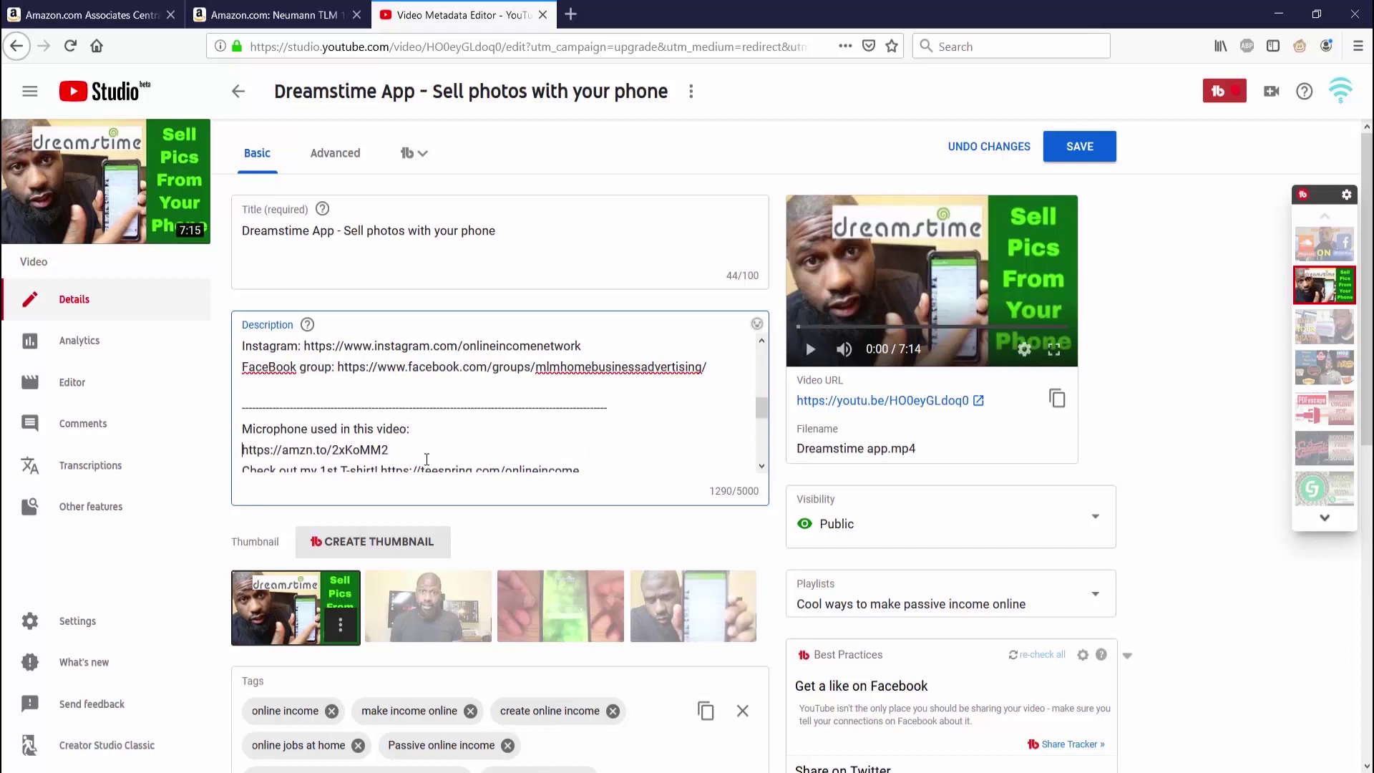
key("BackSpace")
left_click(569, 429)
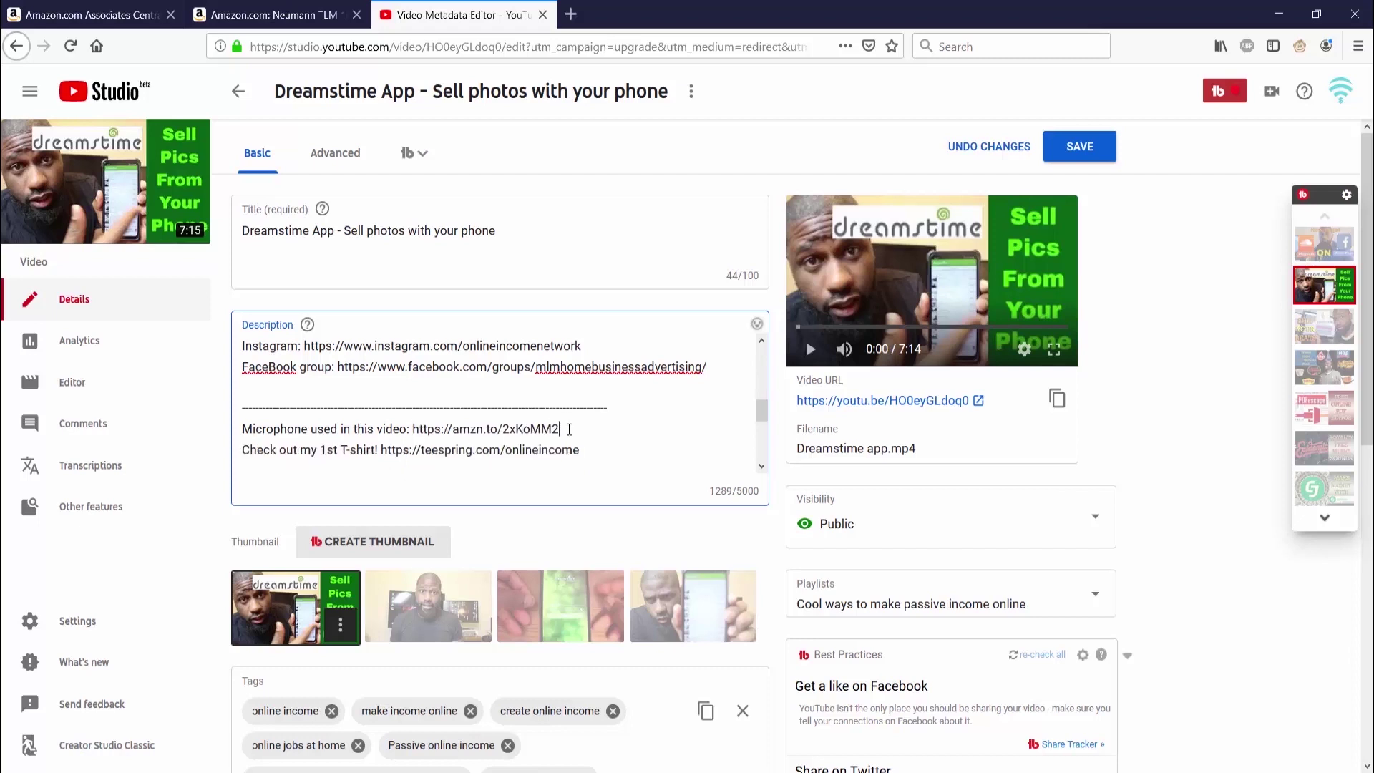
key("Return")
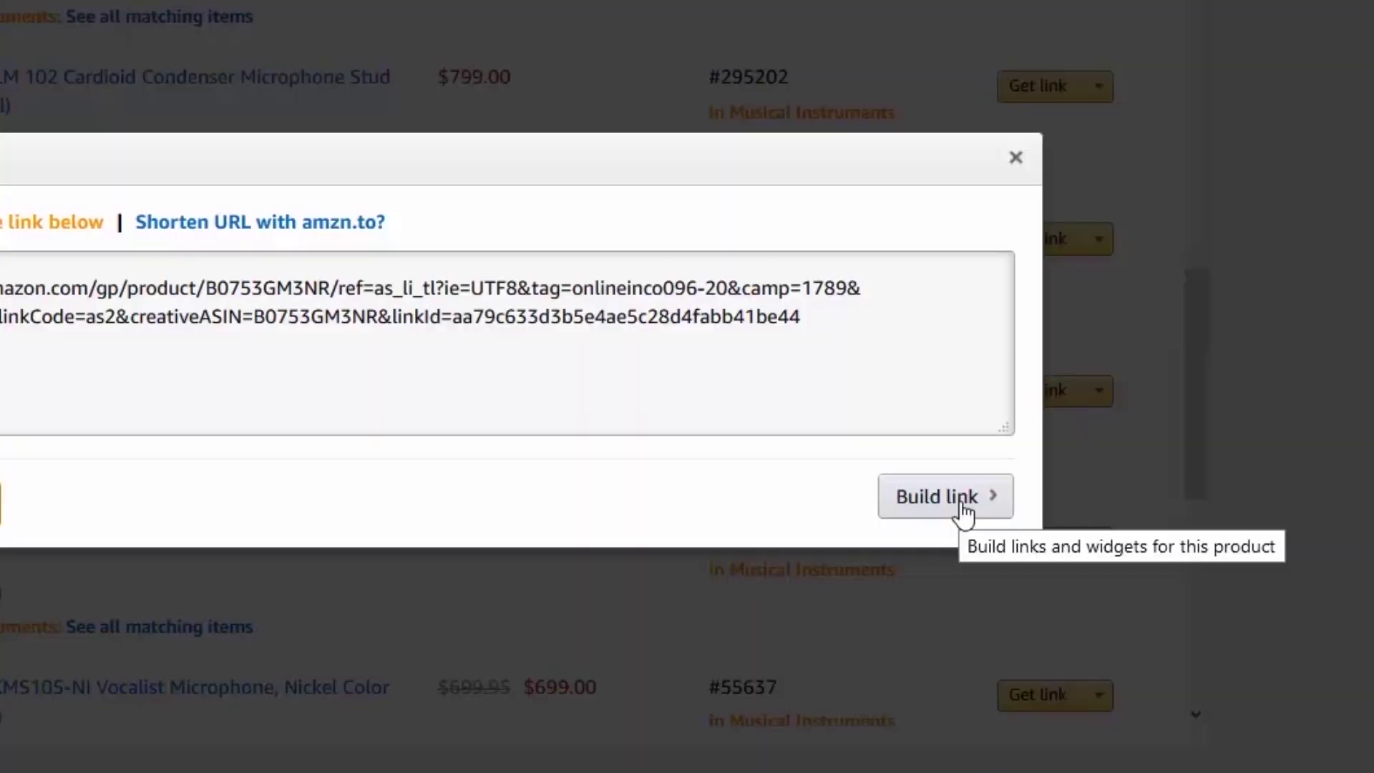
left_click(964, 511)
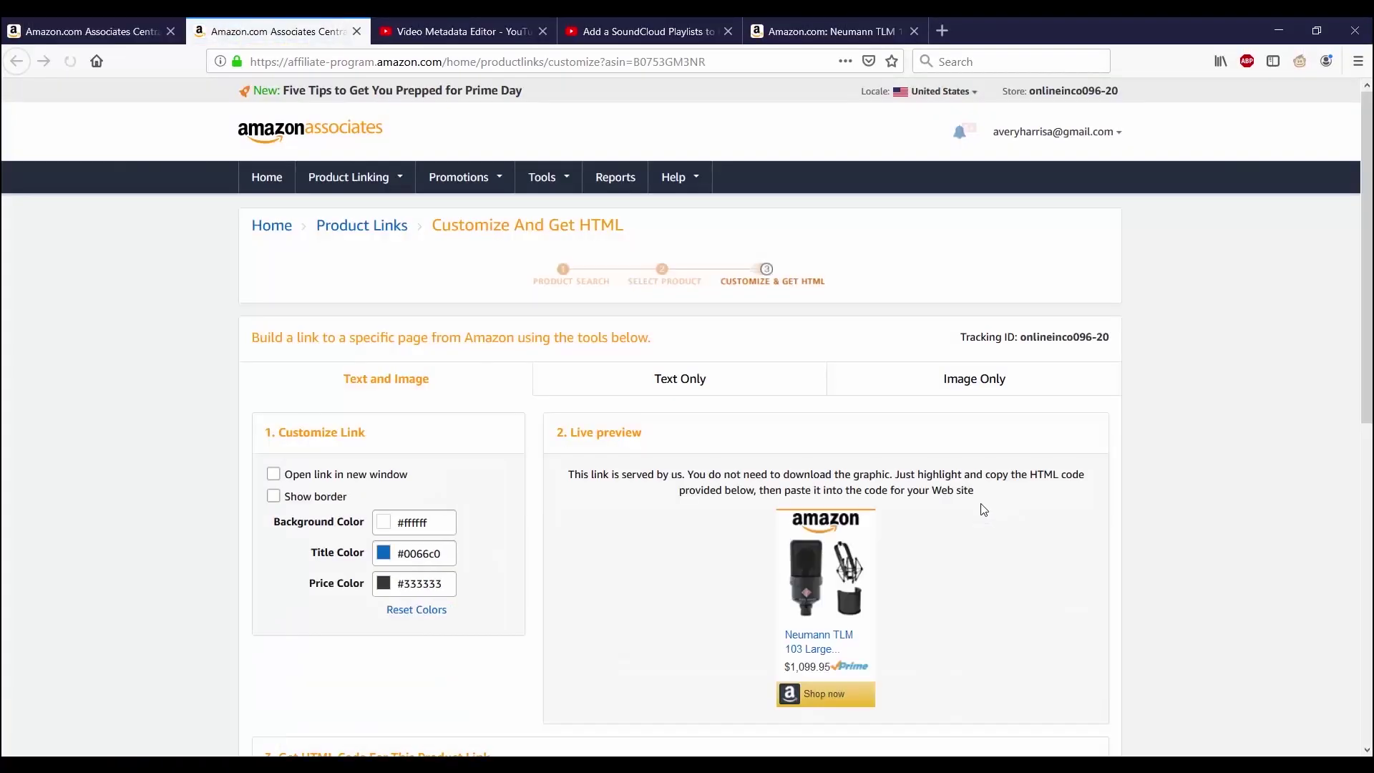
left_click(682, 387)
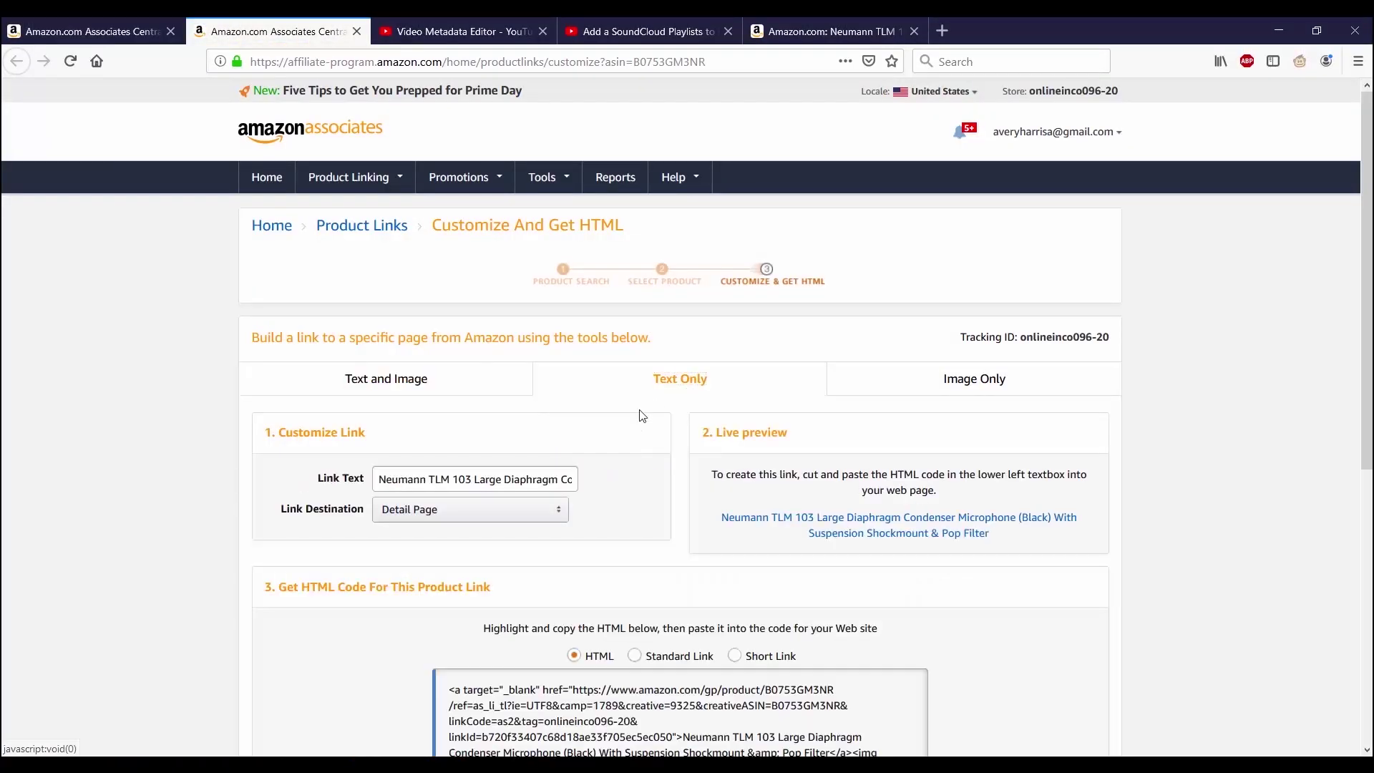
scroll(642, 416, "down", 5)
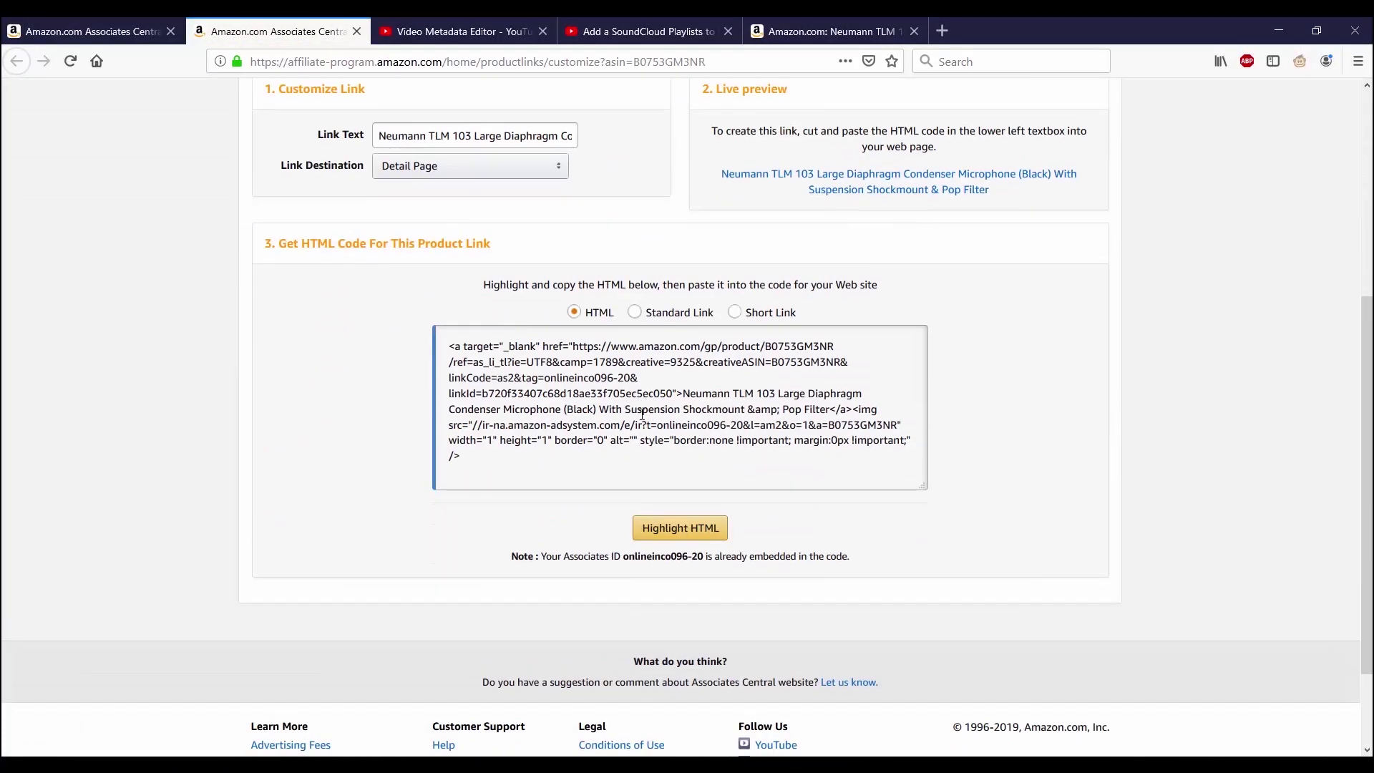
left_click(646, 317)
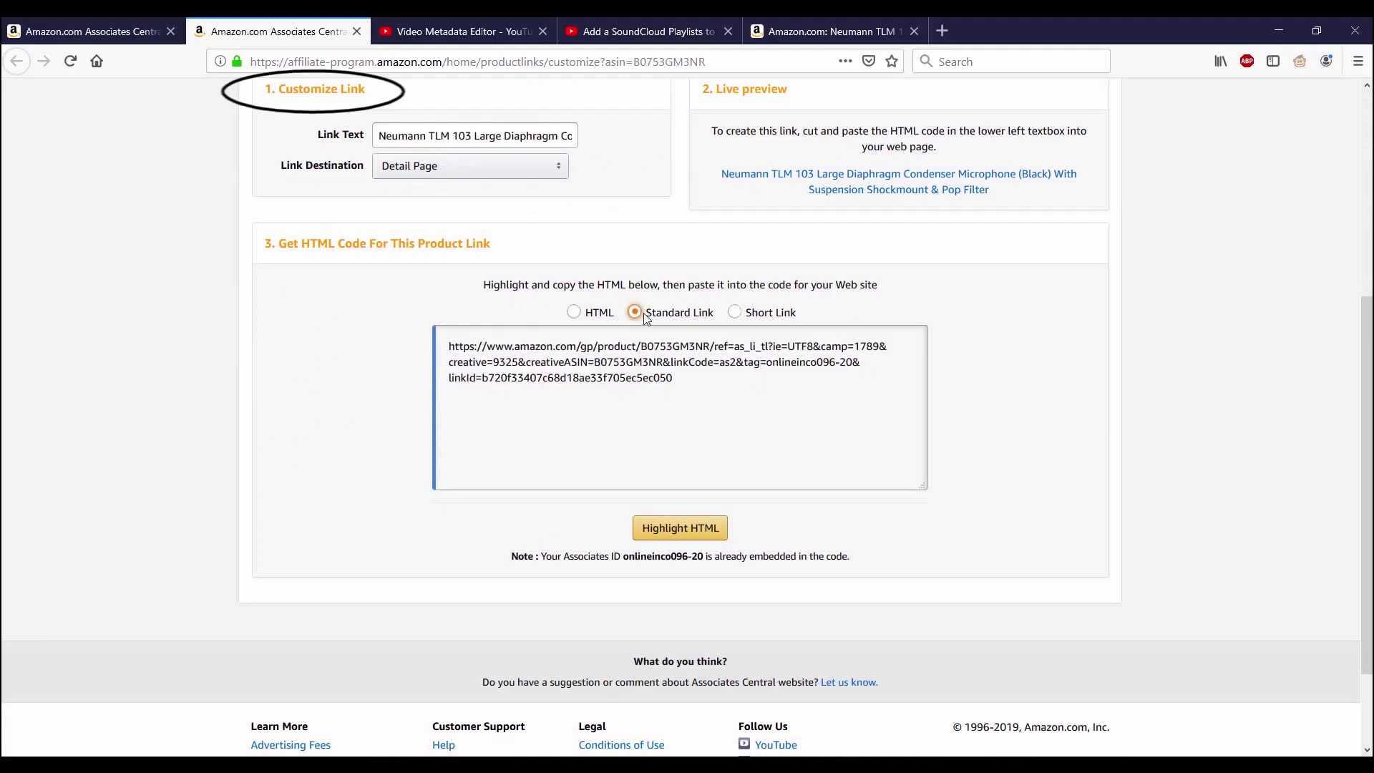
left_click(748, 317)
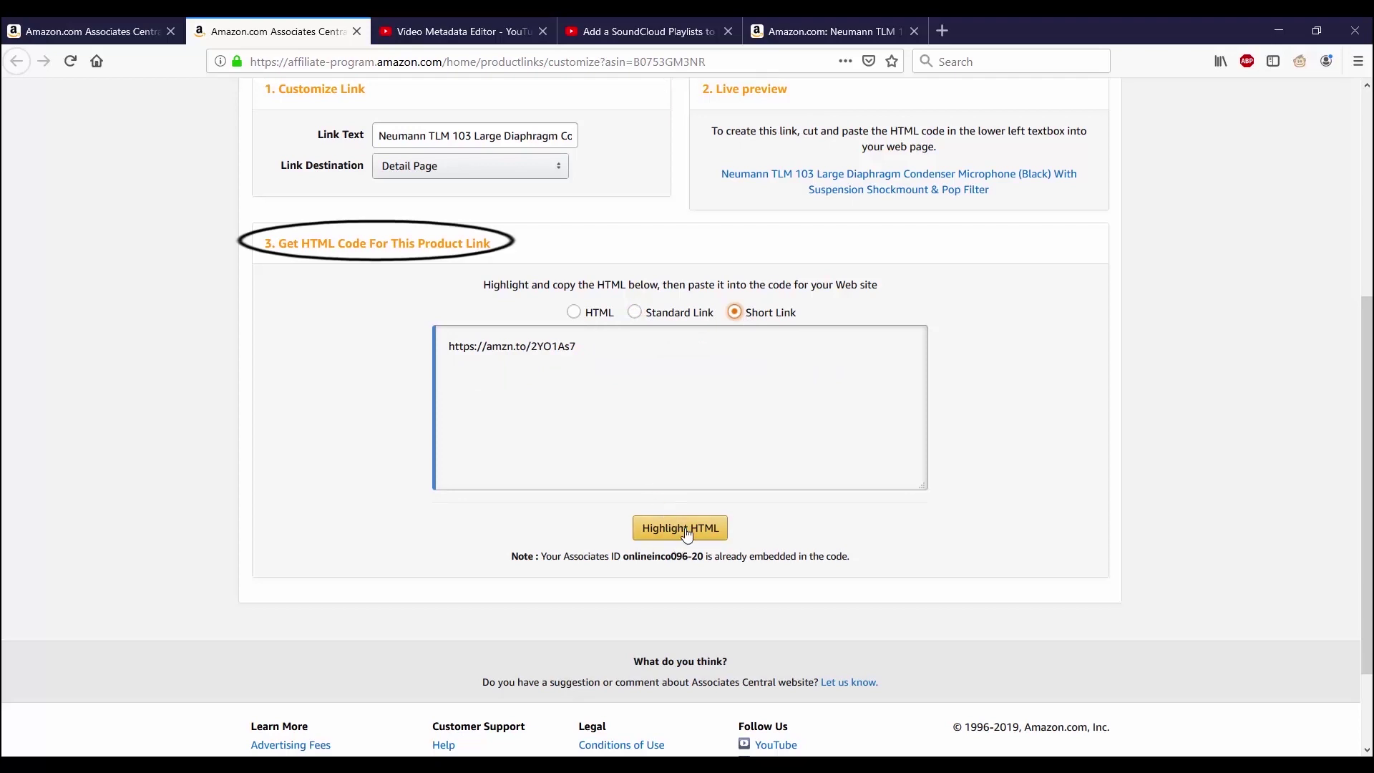
scroll(565, 509, "up", 2)
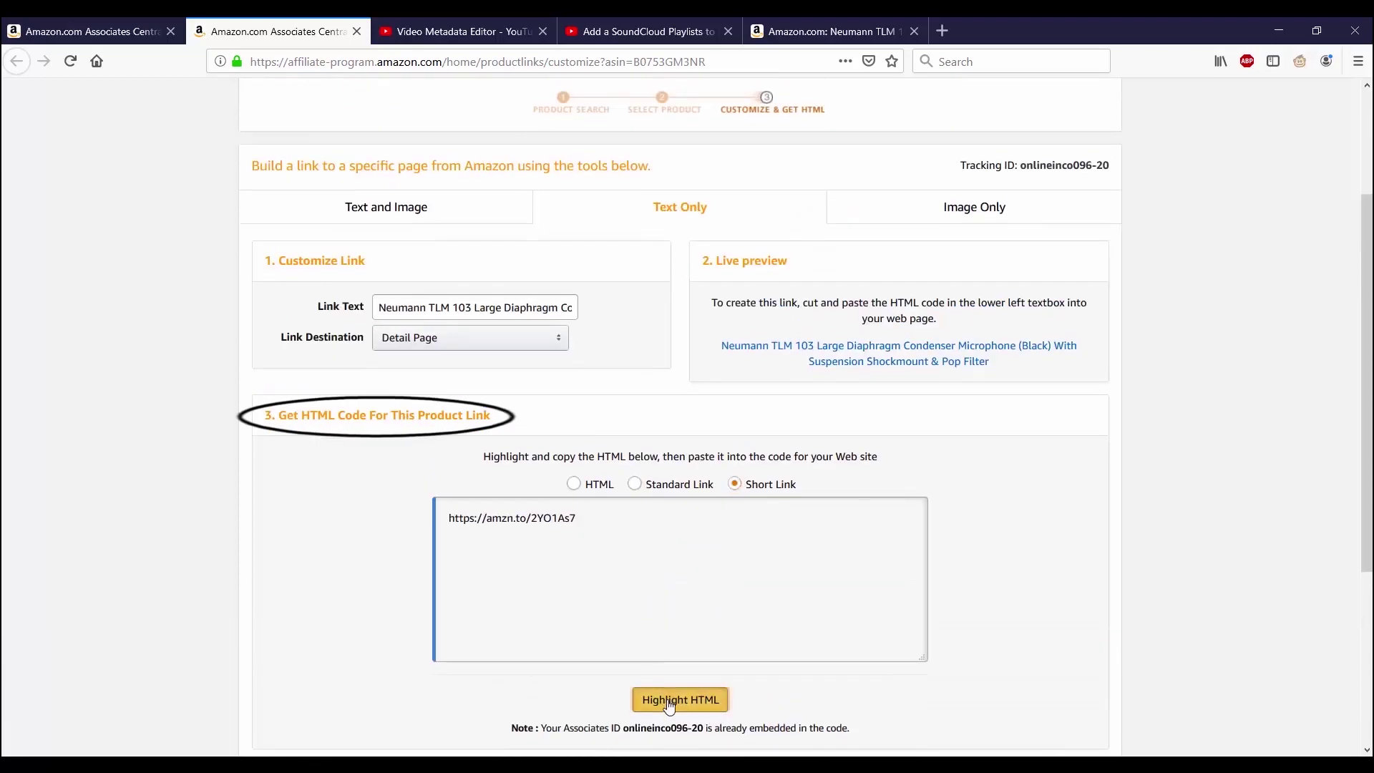
left_click(646, 700)
right_click(537, 514)
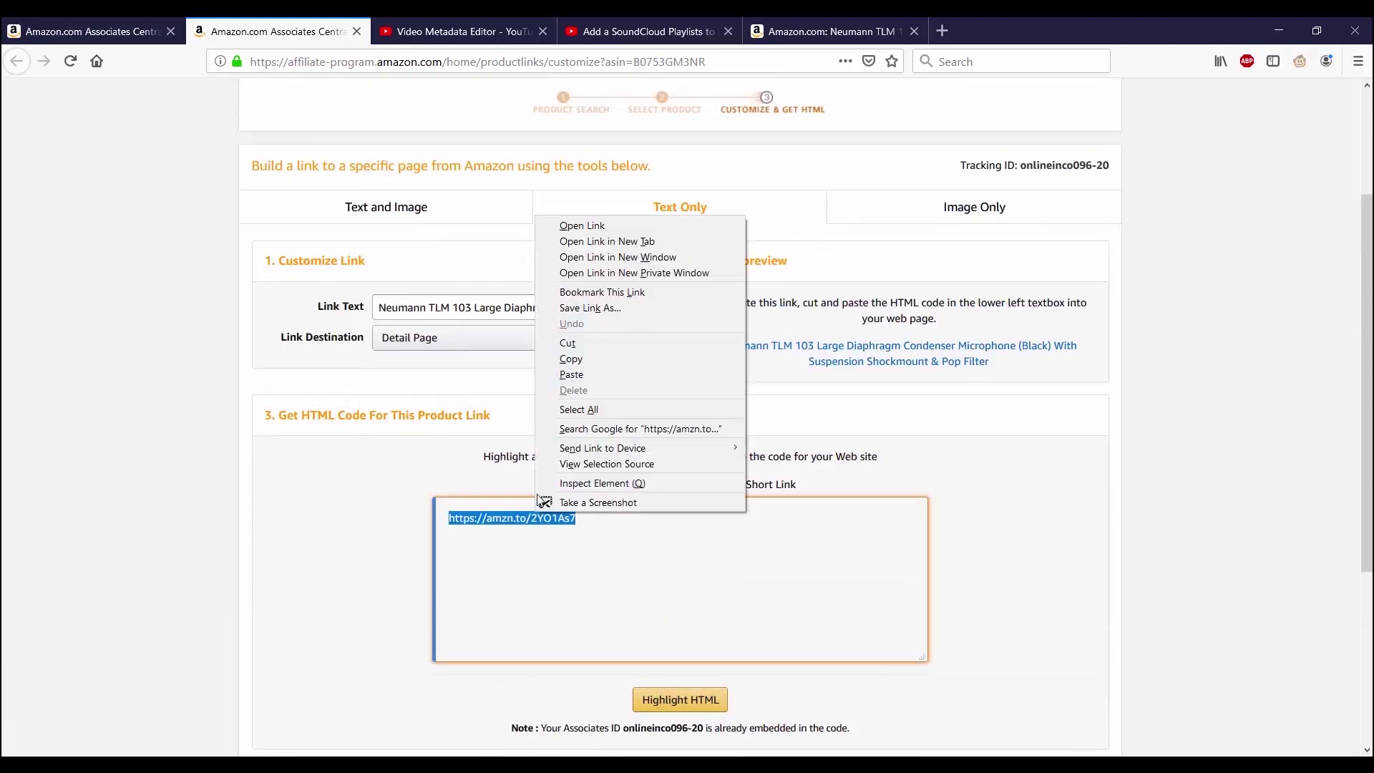
left_click(572, 360)
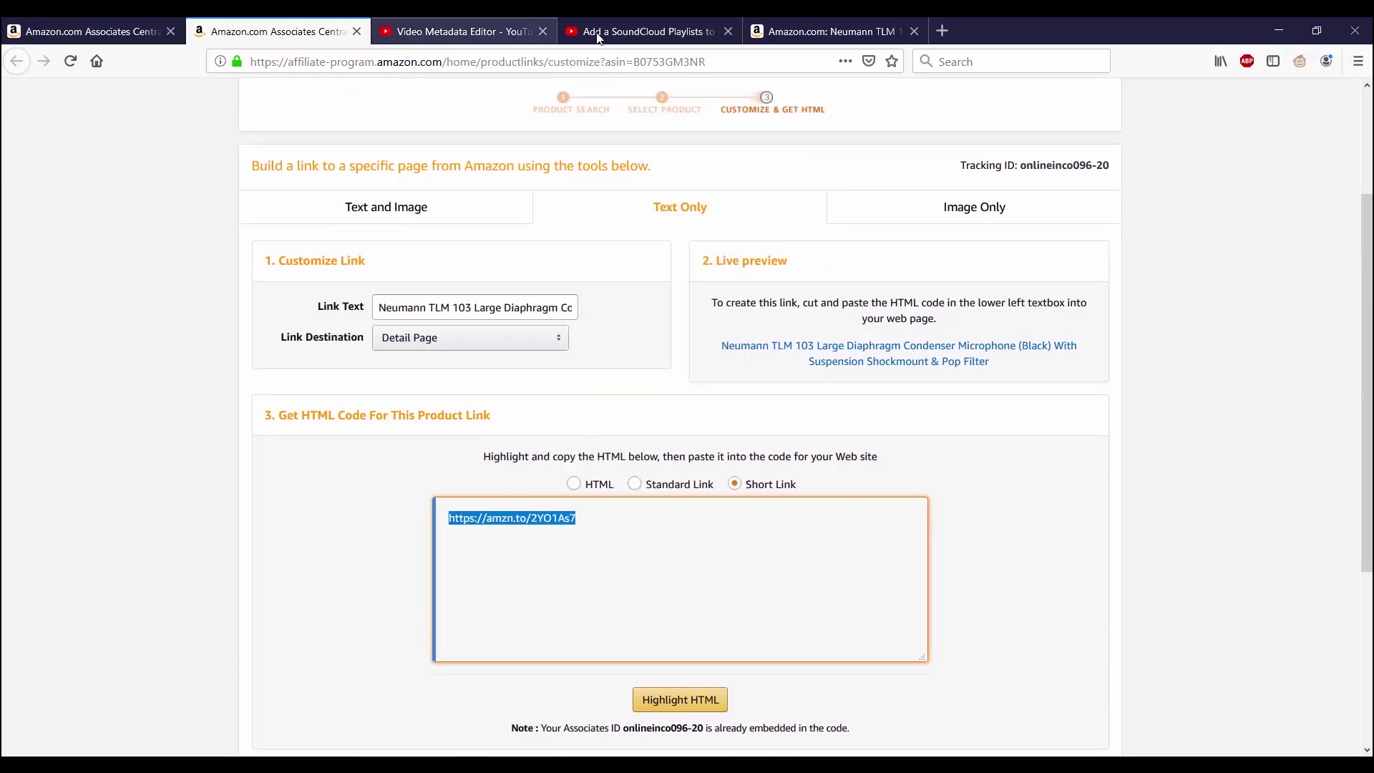
left_click(730, 28)
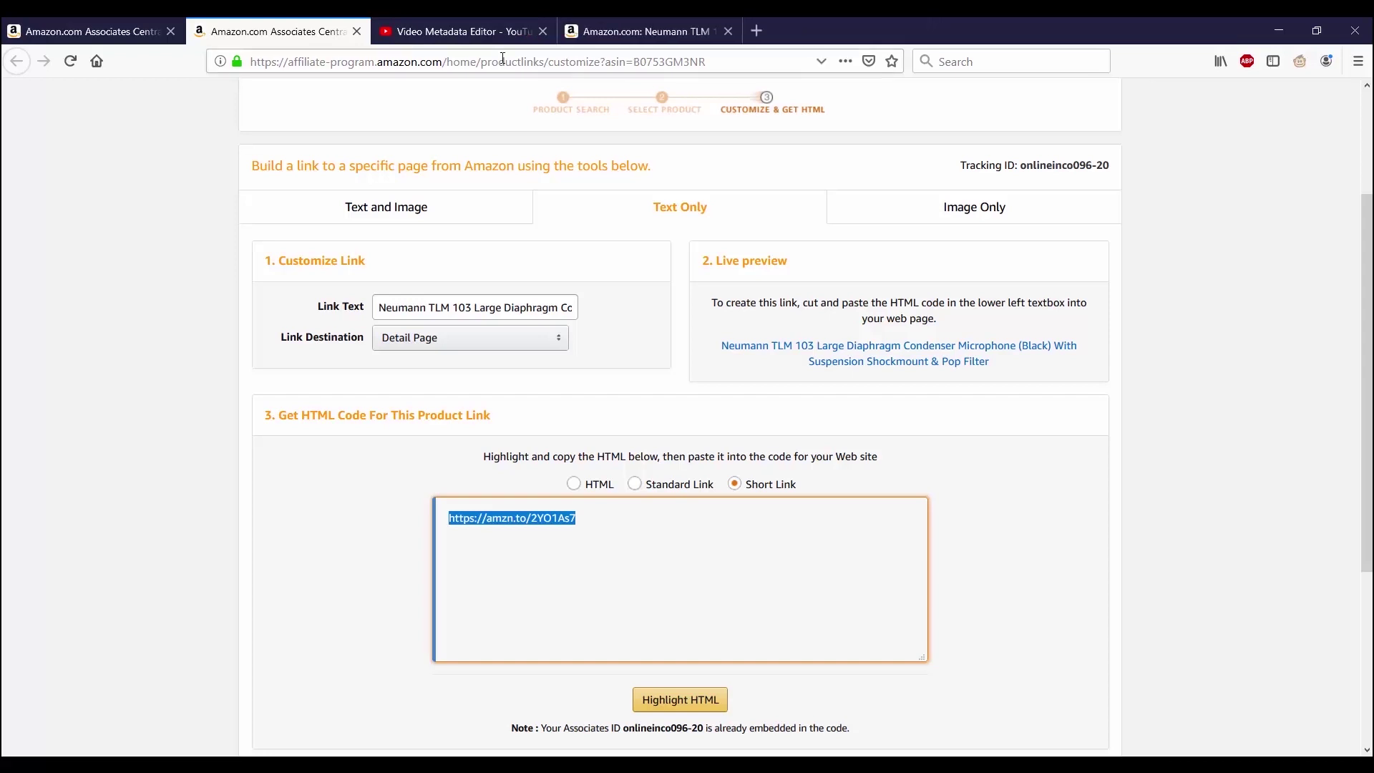
left_click(458, 31)
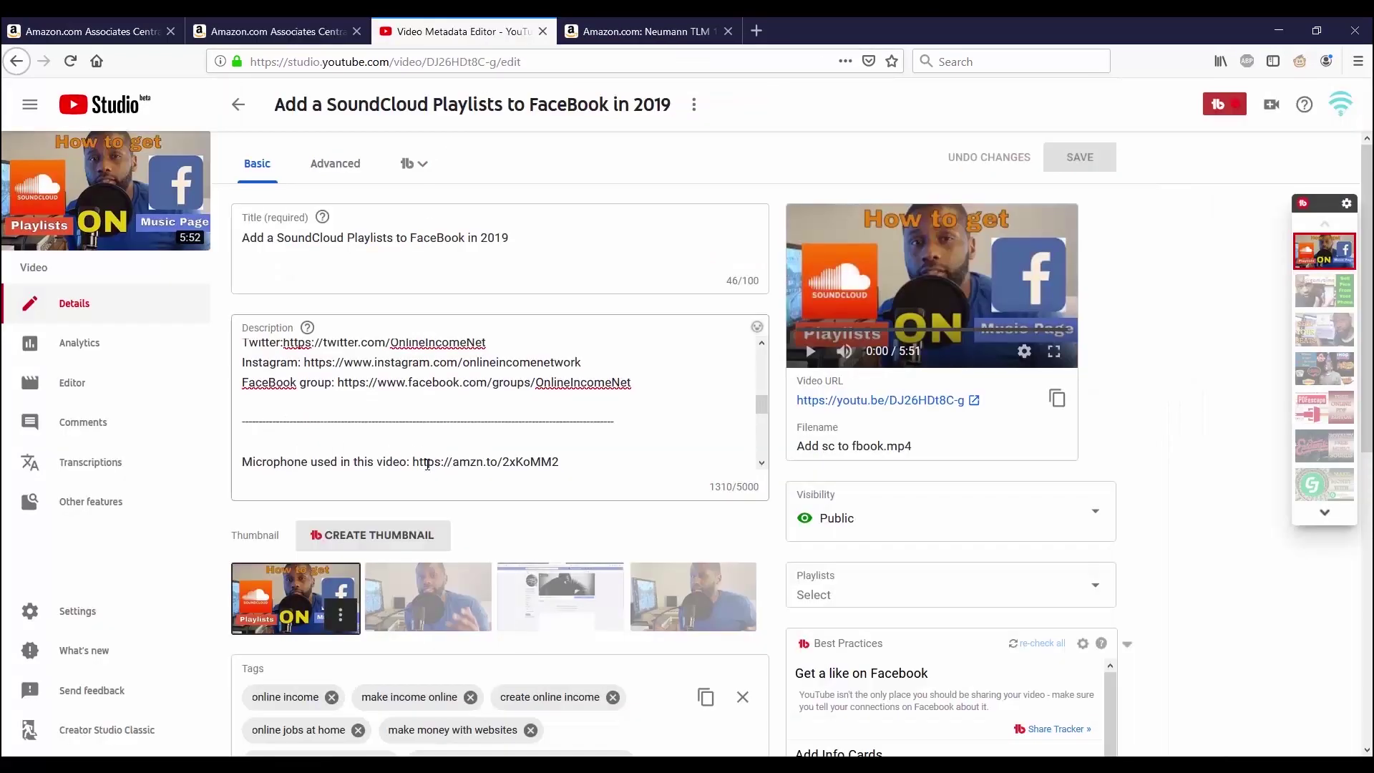
left_click(565, 458)
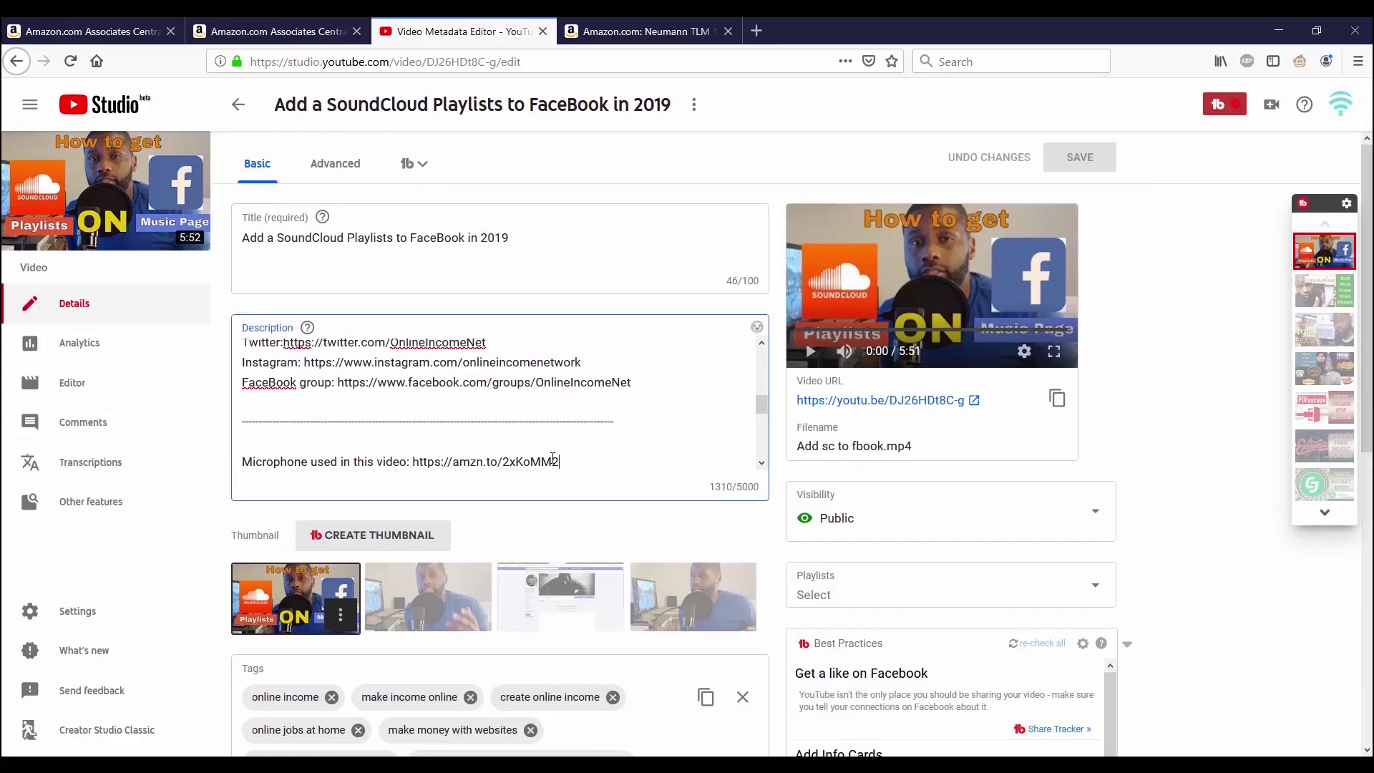
scroll(419, 467, "down", 1)
left_click(415, 456, "shift")
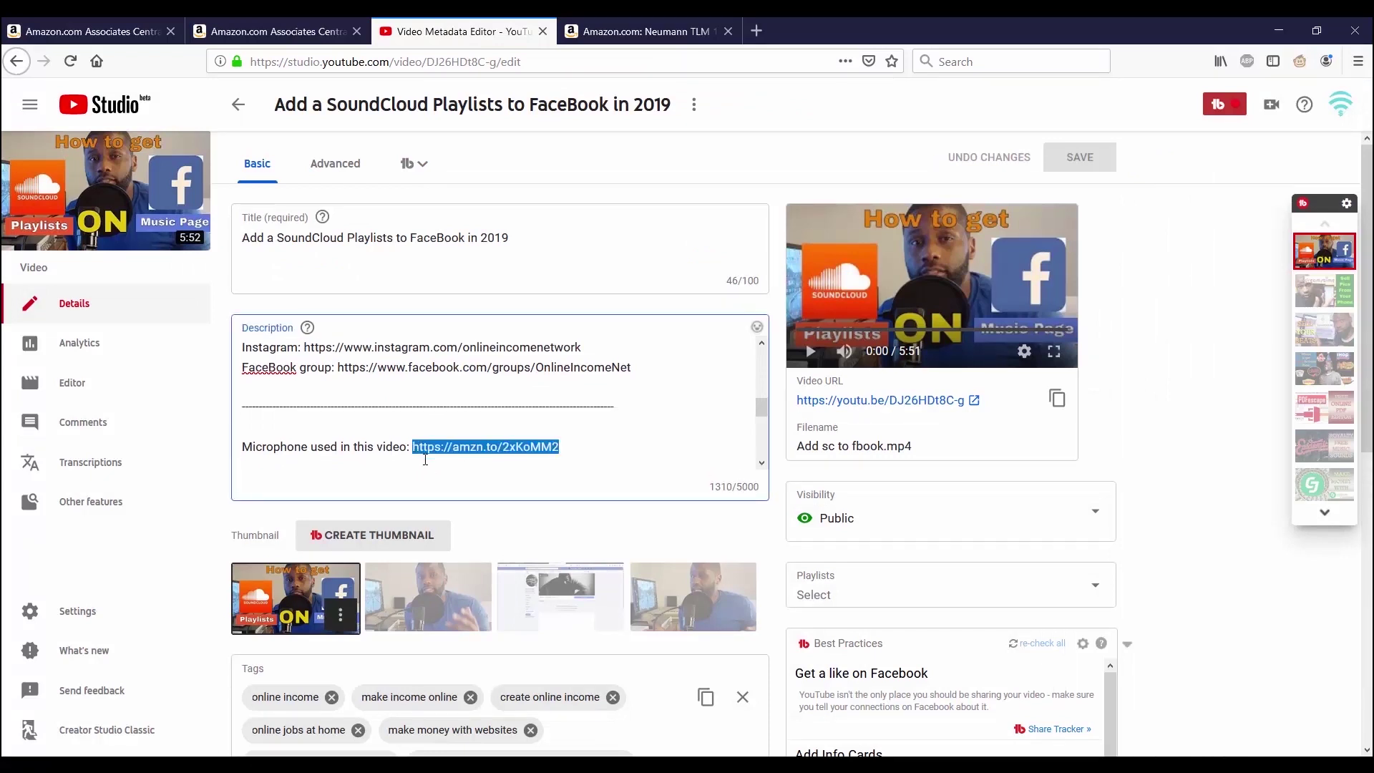
key("BackSpace")
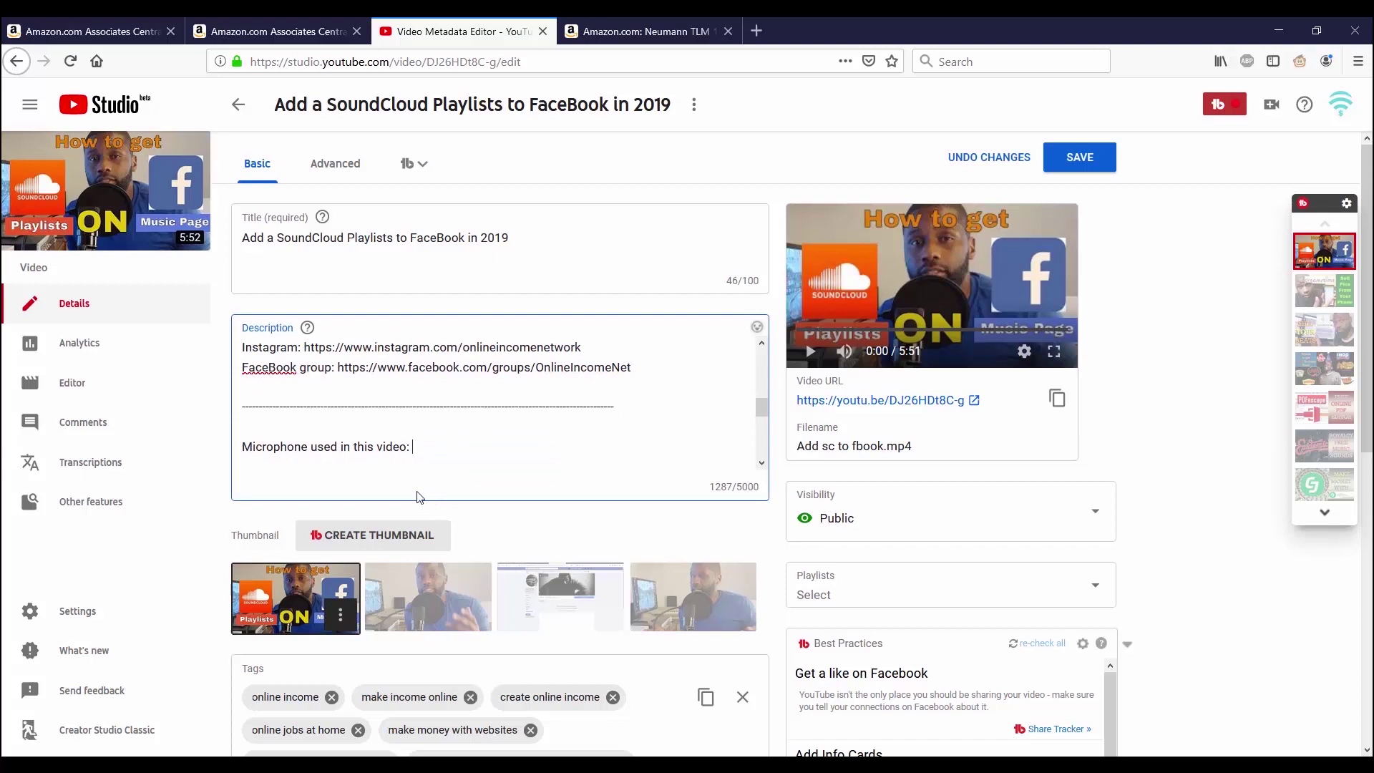